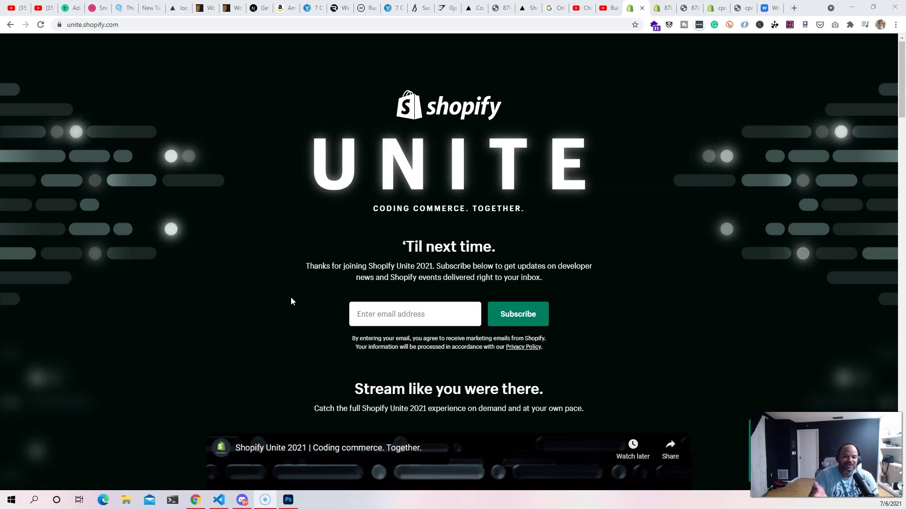
Look through the Shopify Unite 2021 page down to the on-demand chapter recordings
scroll(291, 301, down, 9)
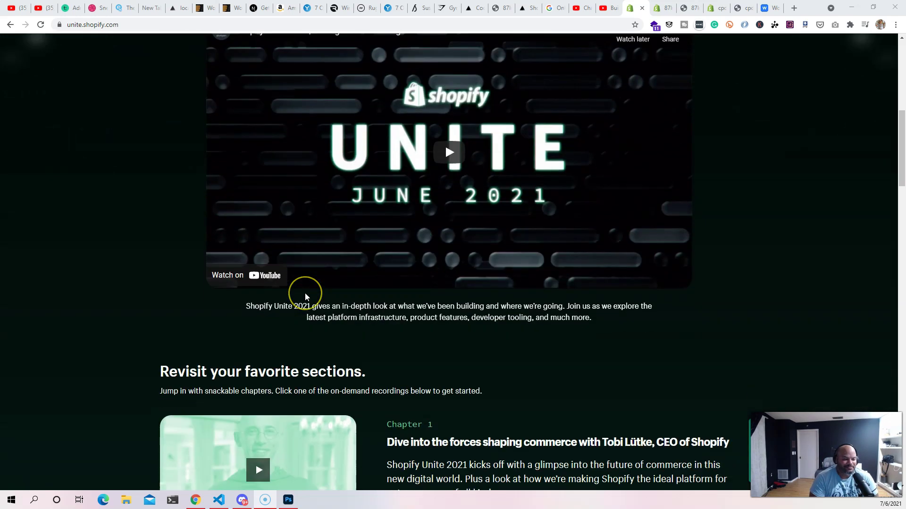
scroll(406, 283, down, 5)
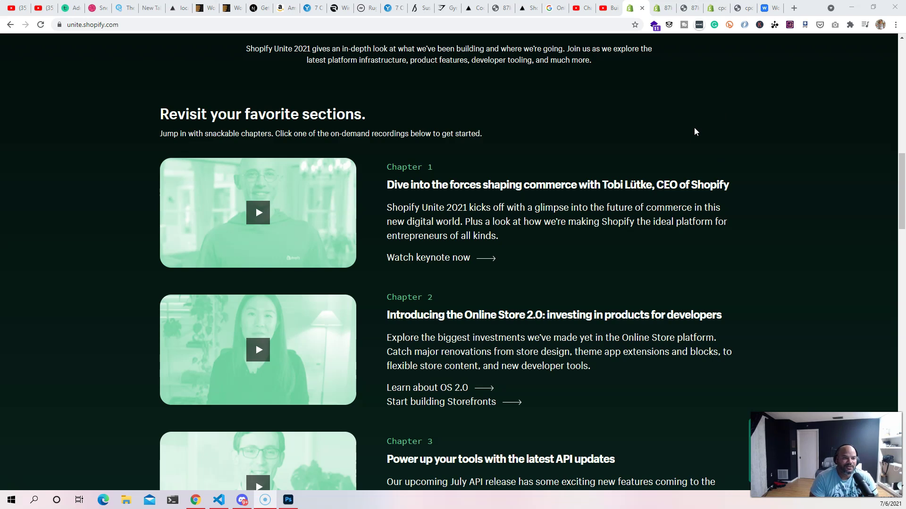
Enlarge the Lighthouse report of the cpdevlatest store and review its category scores and performance metrics
click(743, 8)
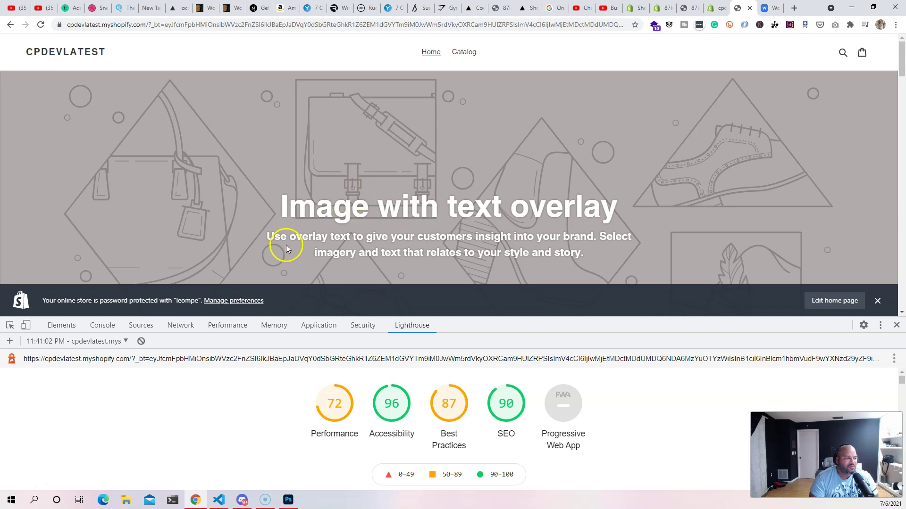
drag(485, 327, 489, 142)
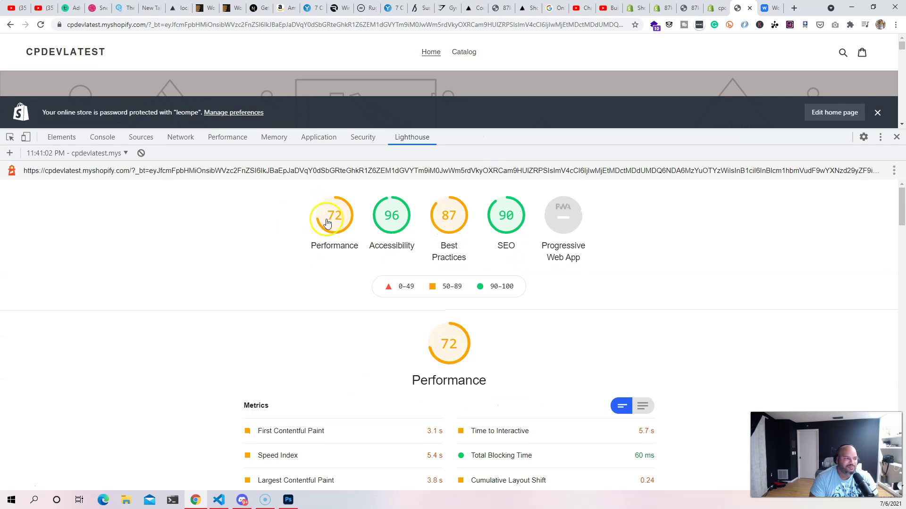
scroll(326, 217, down, 1)
scroll(326, 217, up, 1)
scroll(455, 317, down, 2)
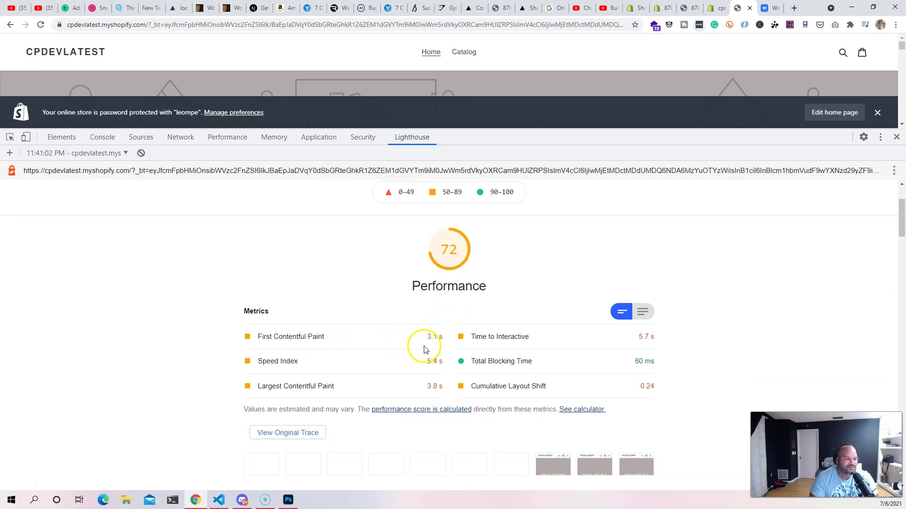
scroll(442, 344, down, 2)
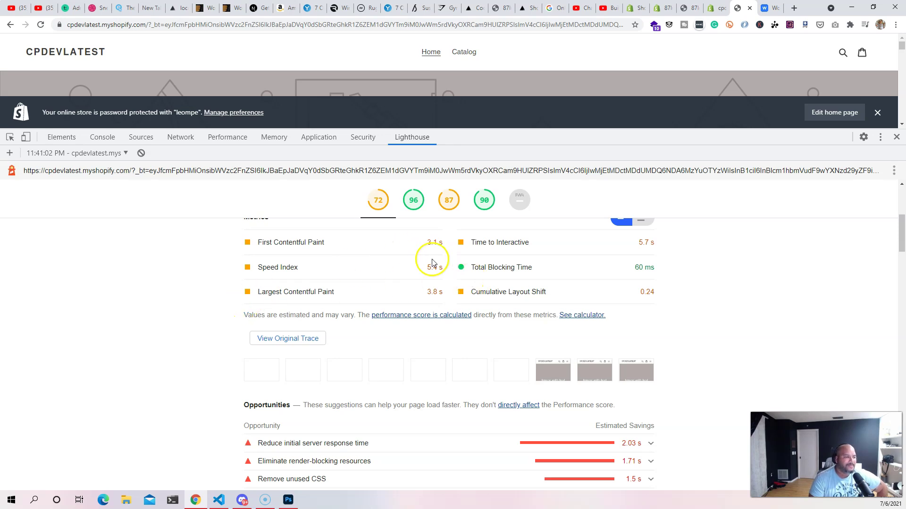
scroll(432, 262, up, 3)
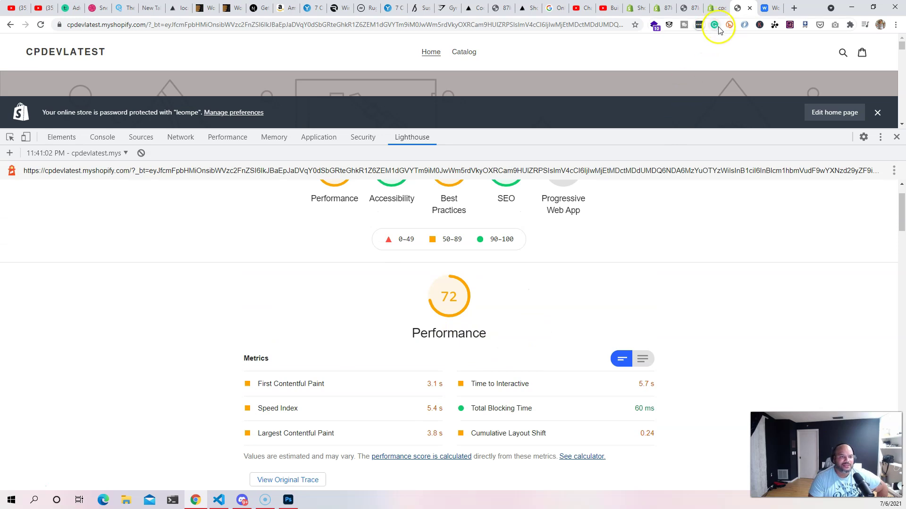
Compare the 87lux2 store's Lighthouse performance metrics with the metrics, opportunities and diagnostics in the cpdevlatest report
click(688, 10)
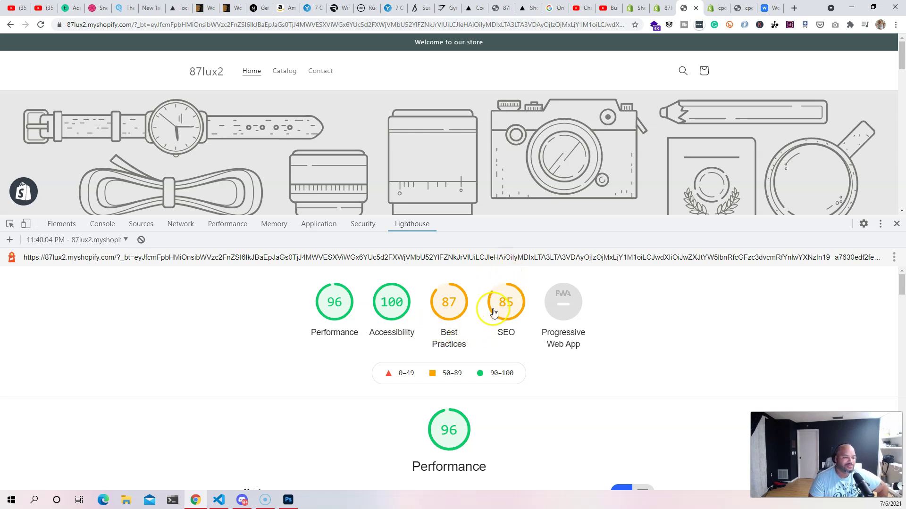
scroll(482, 352, down, 2)
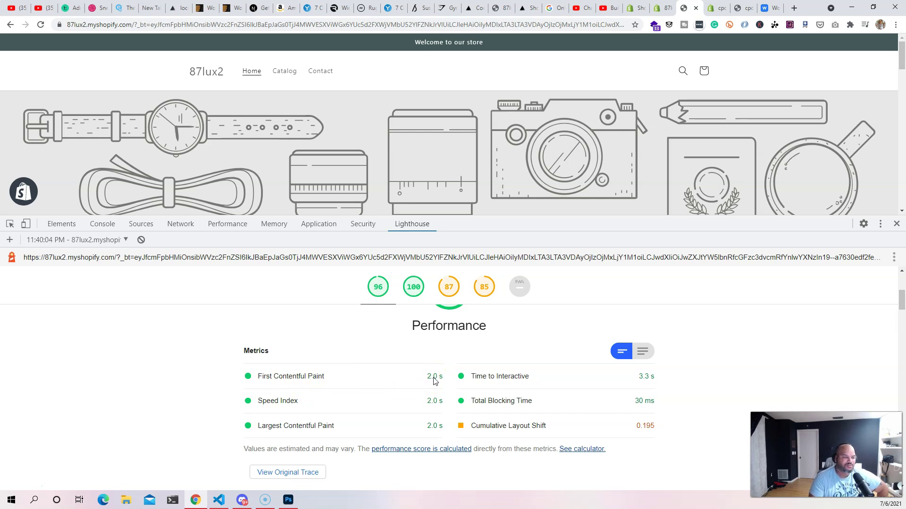
click(735, 8)
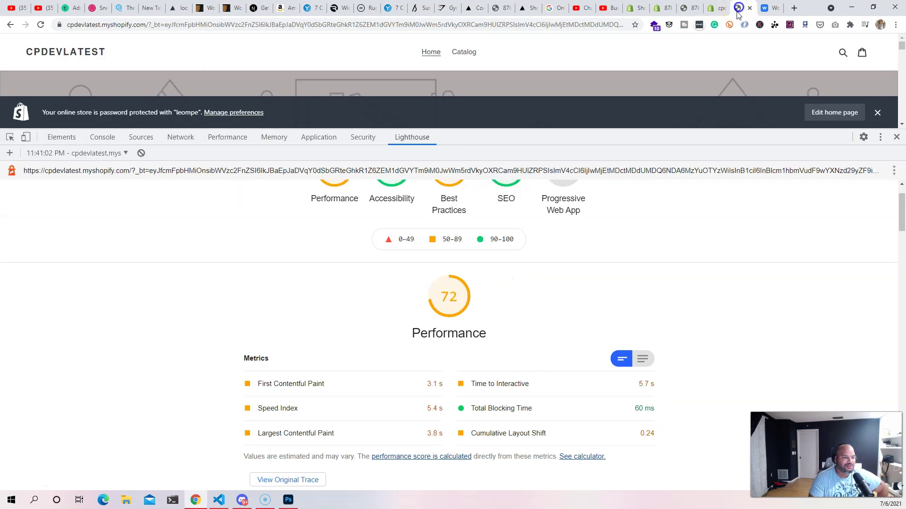
scroll(405, 343, up, 1)
scroll(406, 343, down, 6)
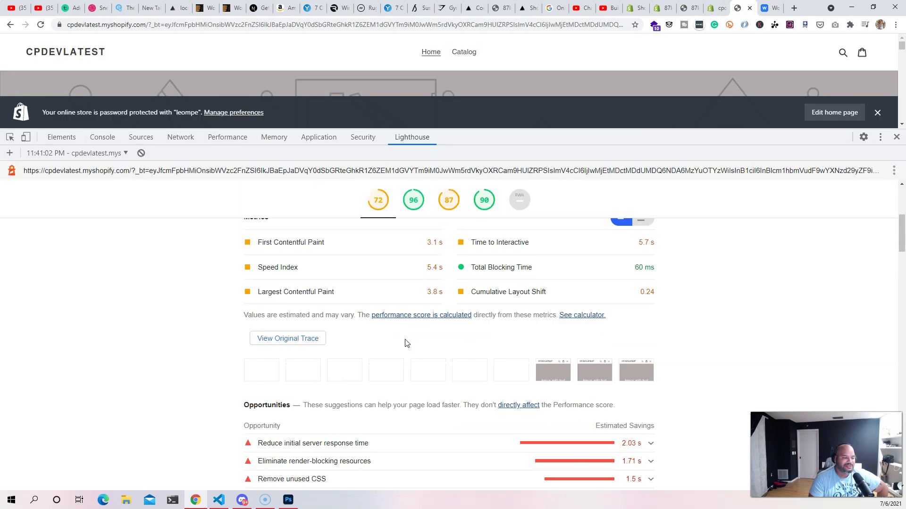
scroll(356, 378, down, 1)
scroll(356, 379, down, 3)
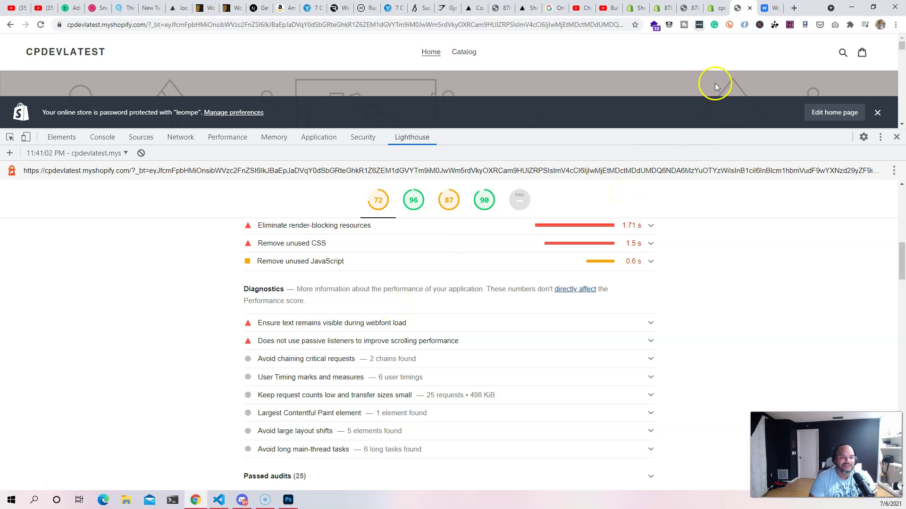
Generate a Lighthouse report for the Wokiee demo store and view its scores
click(769, 8)
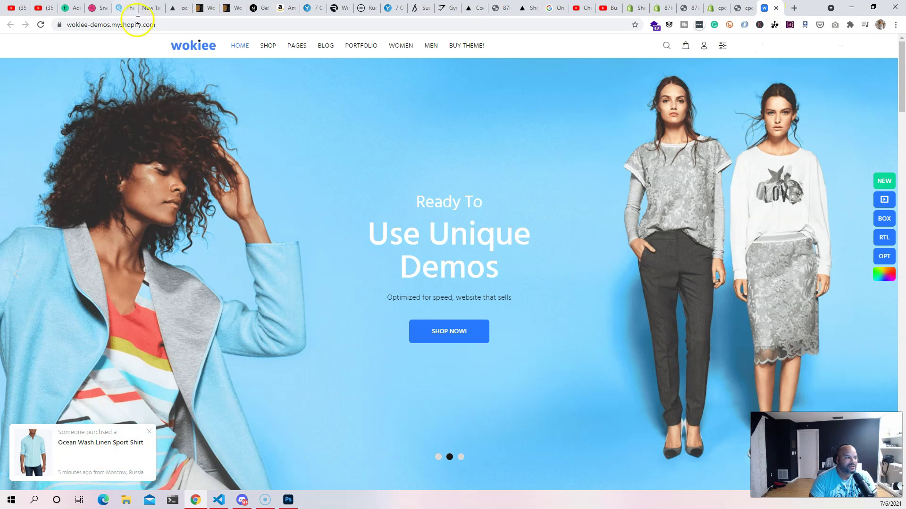
right_click(181, 106)
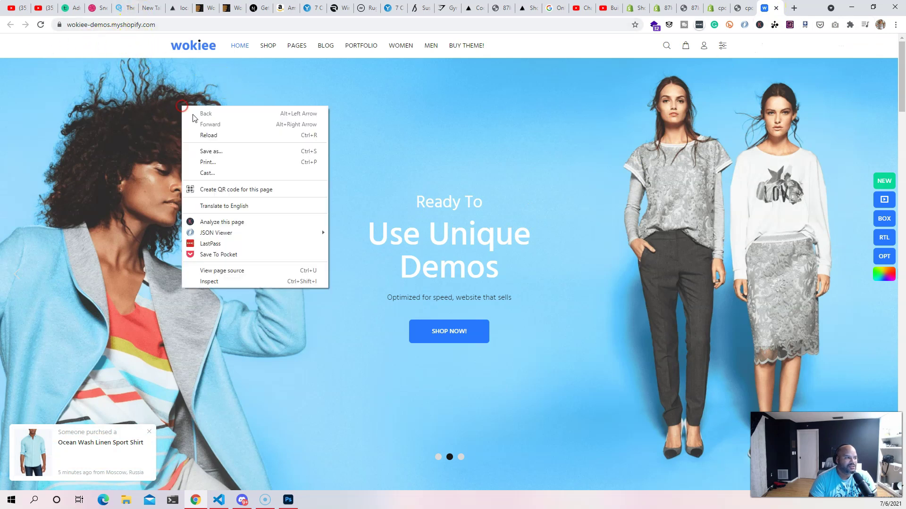
click(223, 281)
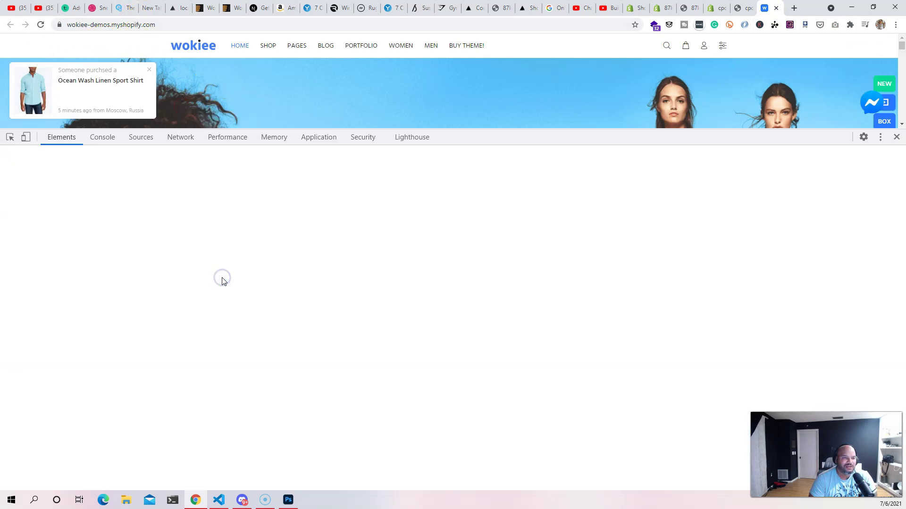
click(407, 140)
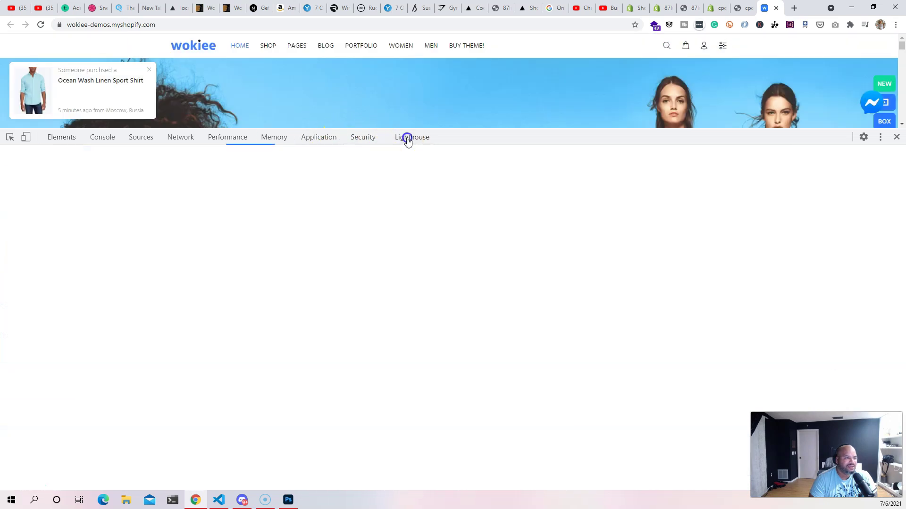
click(288, 244)
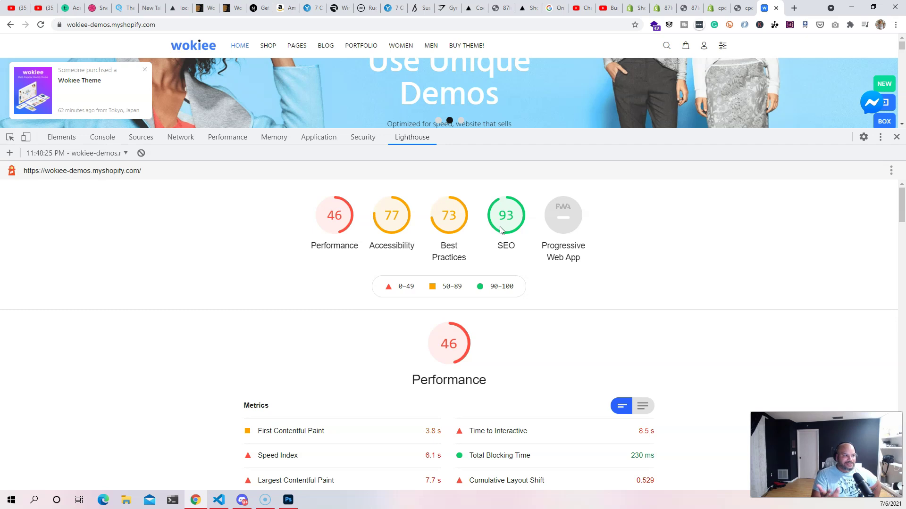
scroll(238, 197, down, 1)
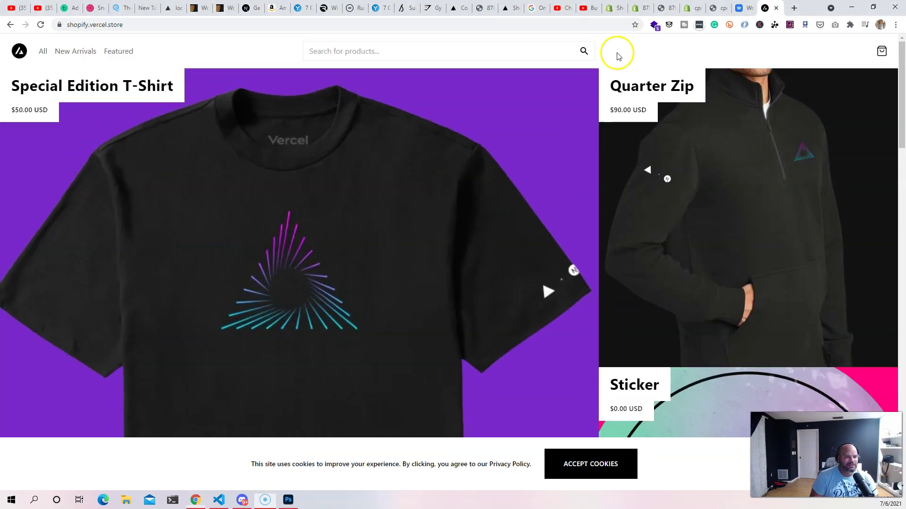
Generate a Lighthouse report for the shopify.vercel.store home page
right_click(617, 53)
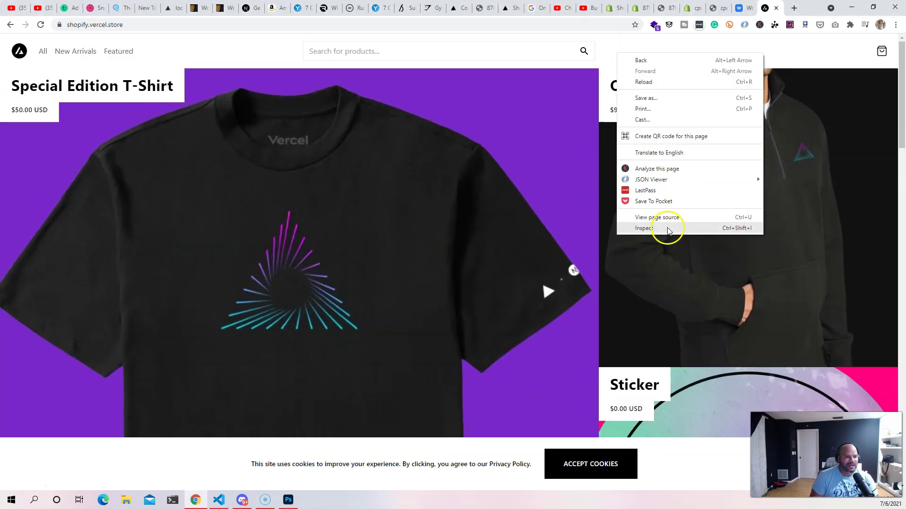
click(665, 227)
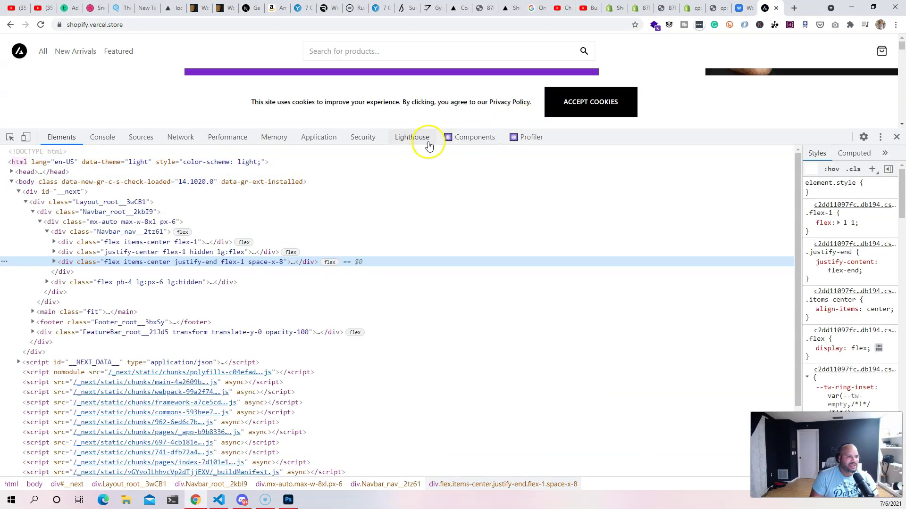
click(412, 137)
click(266, 244)
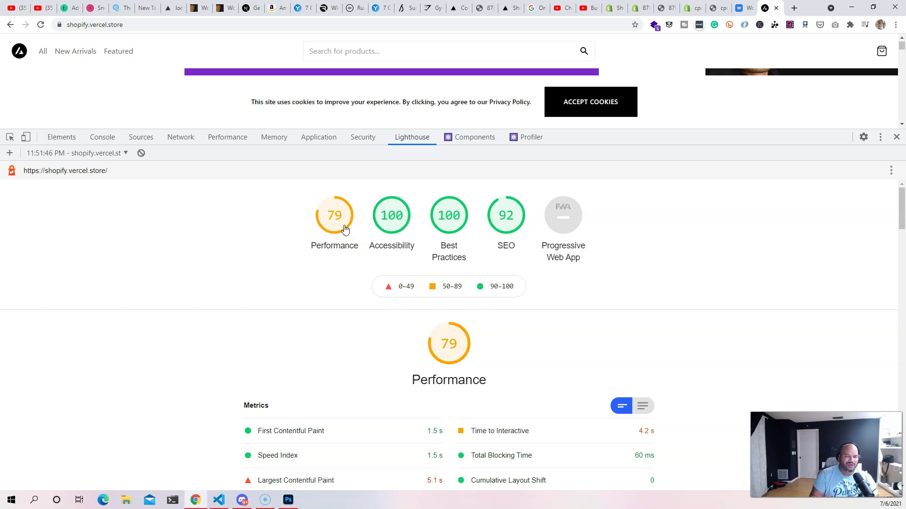
Review the performance metrics, opportunities and diagnostics in the Vercel store's Lighthouse report
scroll(339, 267, down, 2)
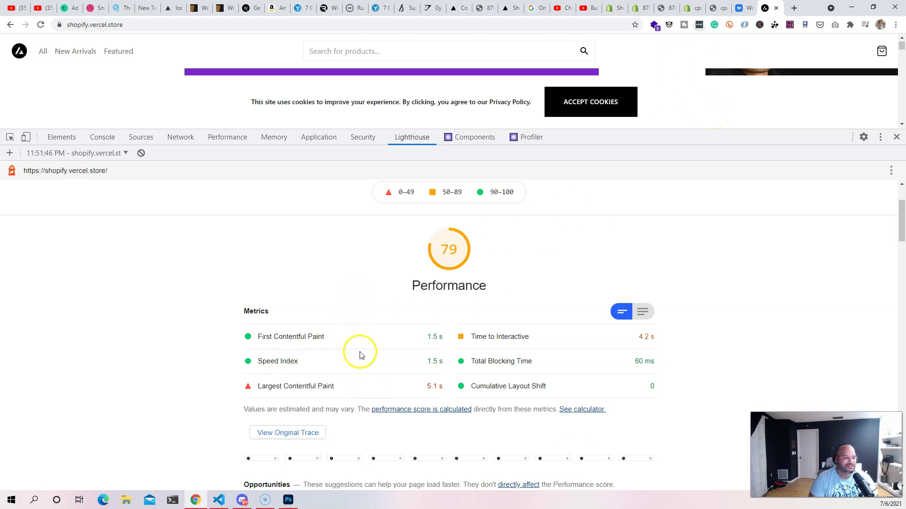
scroll(427, 345, down, 1)
scroll(428, 346, down, 3)
scroll(427, 345, up, 2)
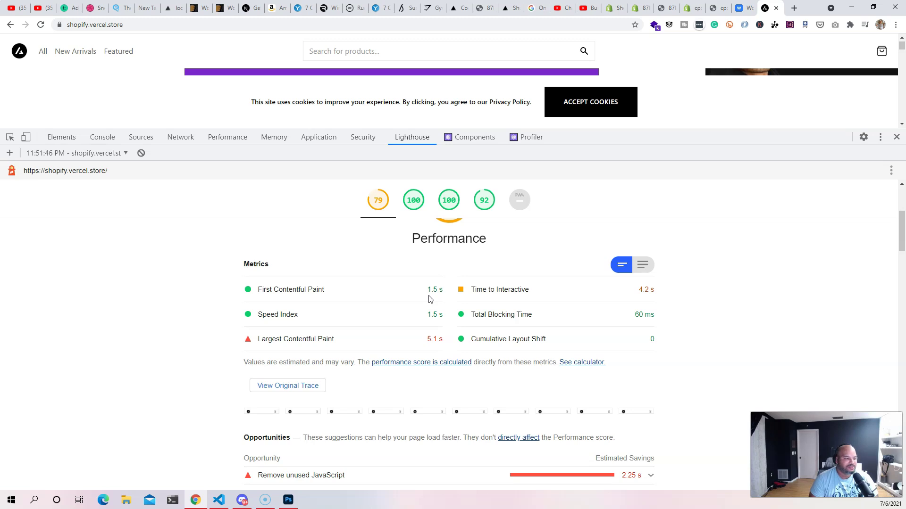
scroll(430, 300, down, 10)
click(570, 424)
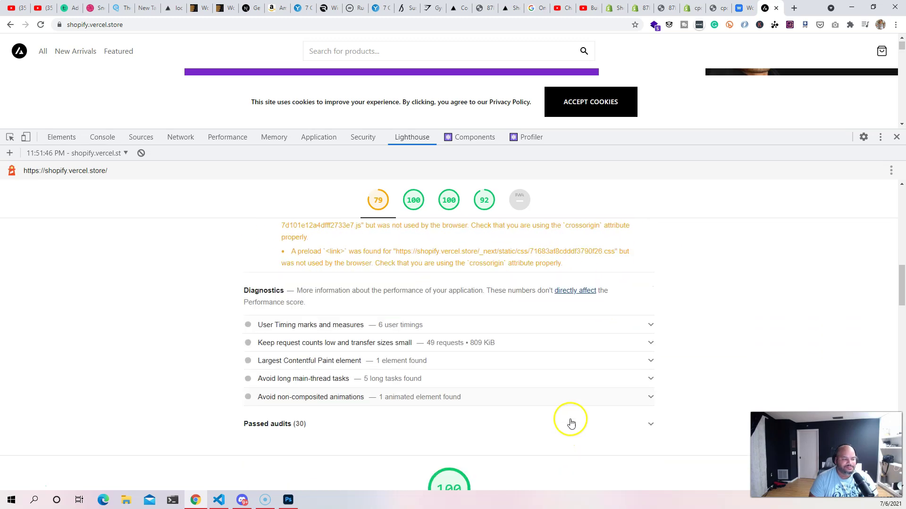
scroll(568, 214, up, 4)
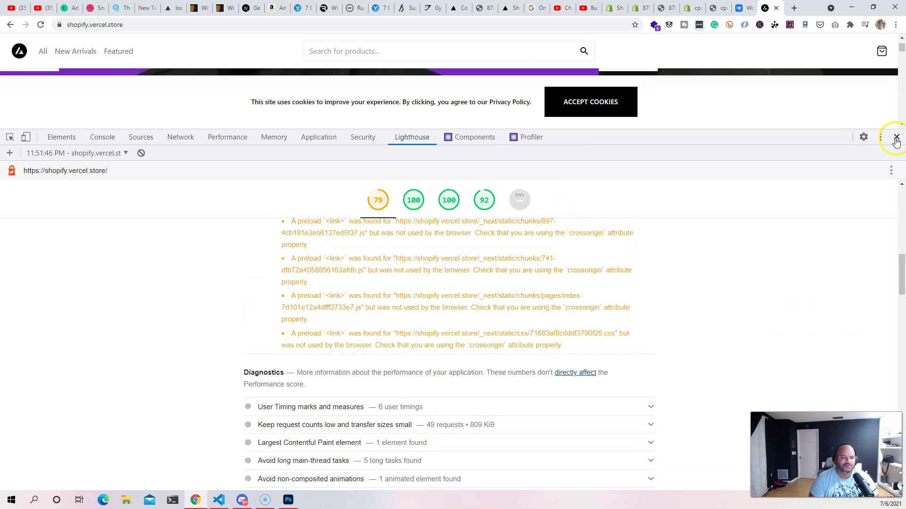
Close the developer tools and return to the beginning of the Vercel storefront page
click(896, 140)
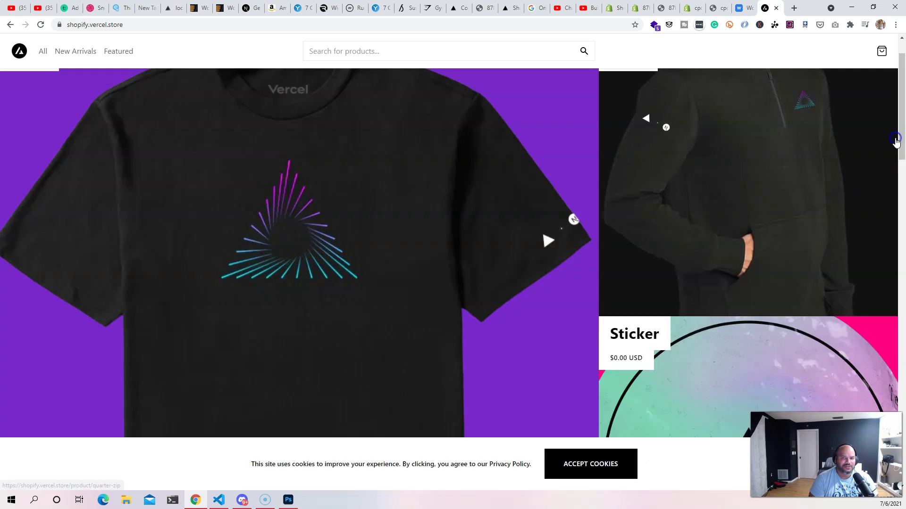
click(660, 305)
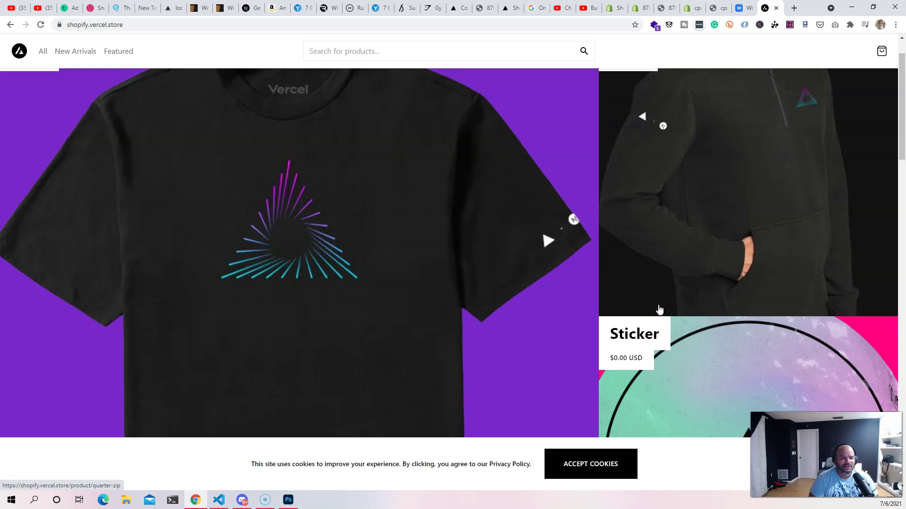
scroll(660, 309, up, 1)
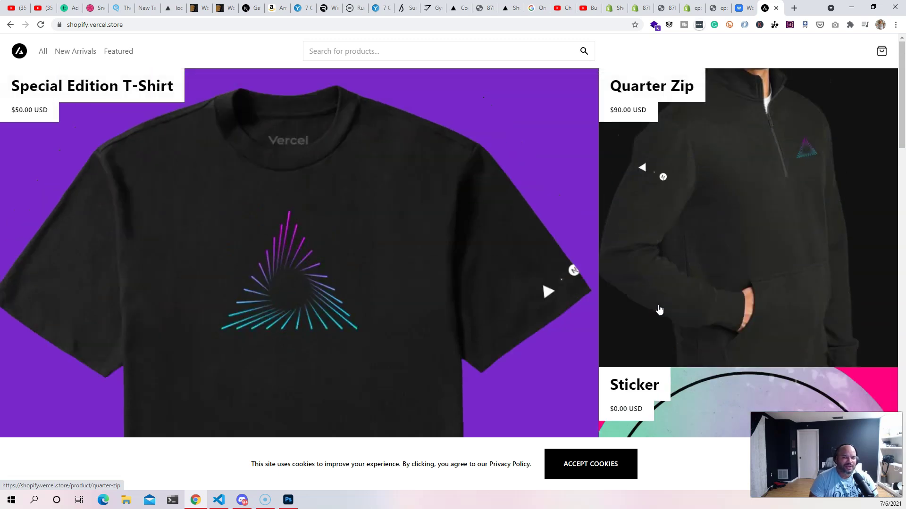
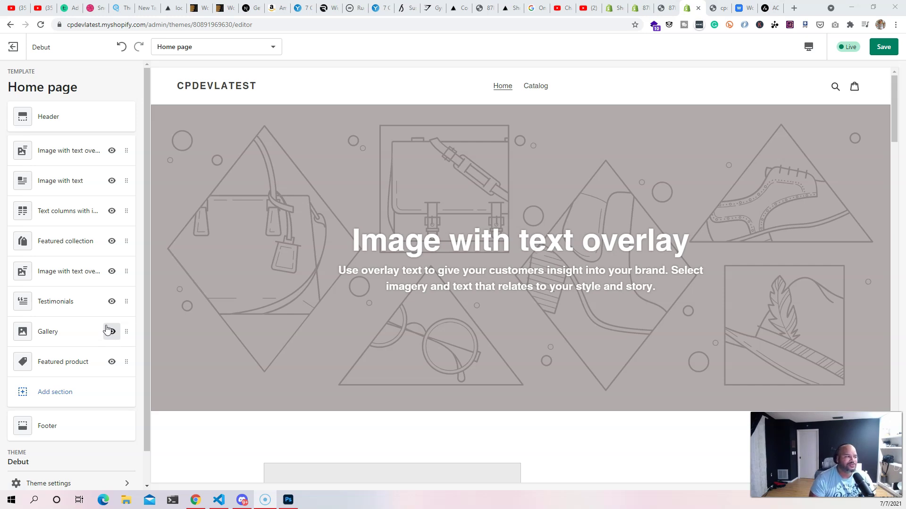
Set the library's Shopify Developer Online Store 2.0 picture as the image of the first Image with text overlay section
click(54, 148)
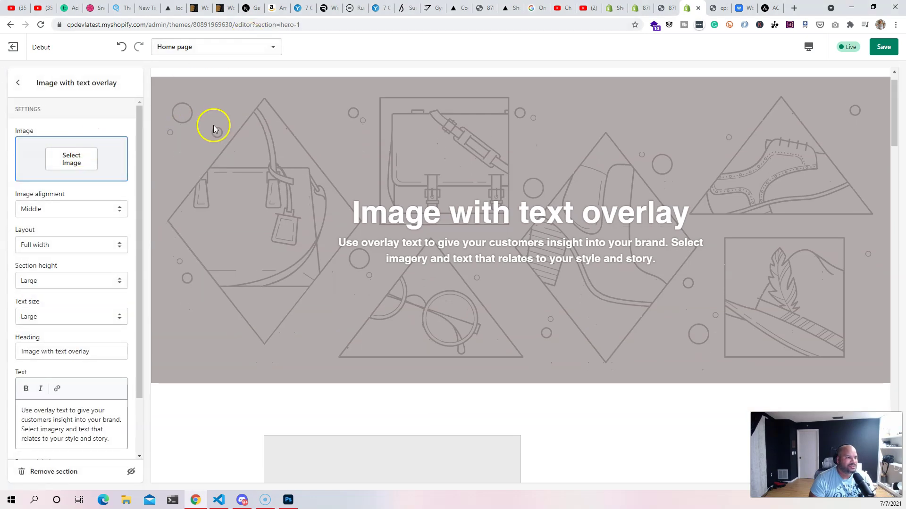
click(80, 168)
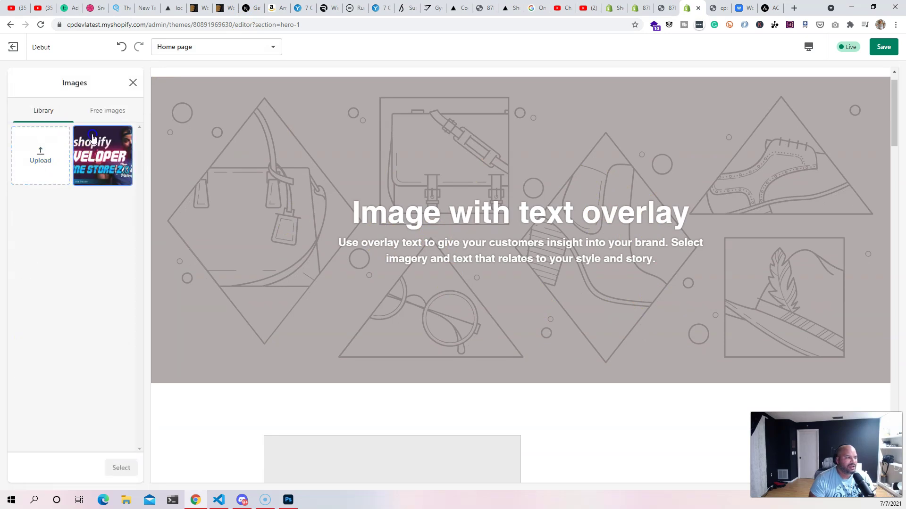
click(102, 156)
click(128, 469)
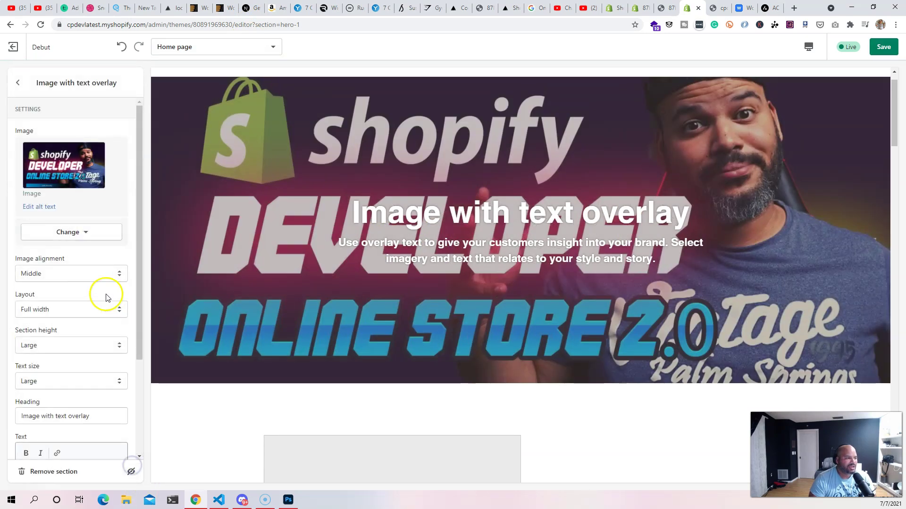
Try the Top and Bottom image alignments on the overlay section and return the alignment to Middle
click(106, 272)
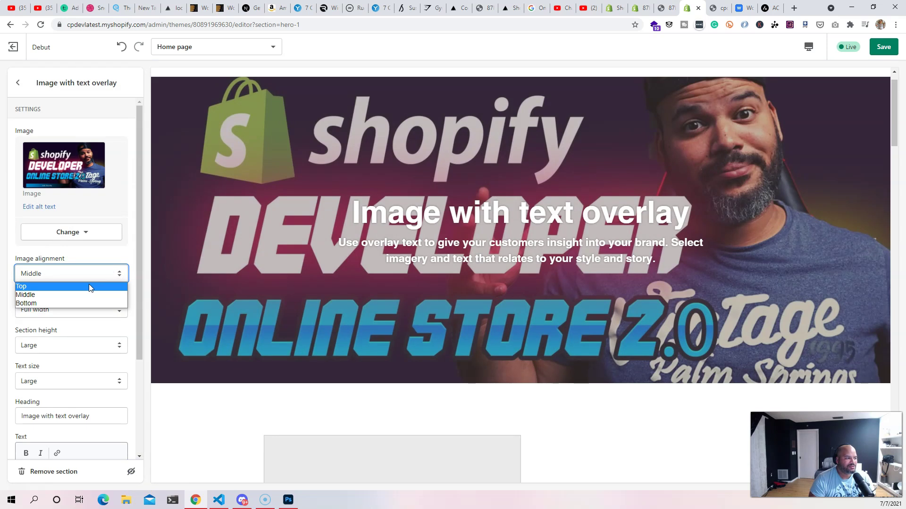
click(89, 285)
click(87, 275)
click(83, 304)
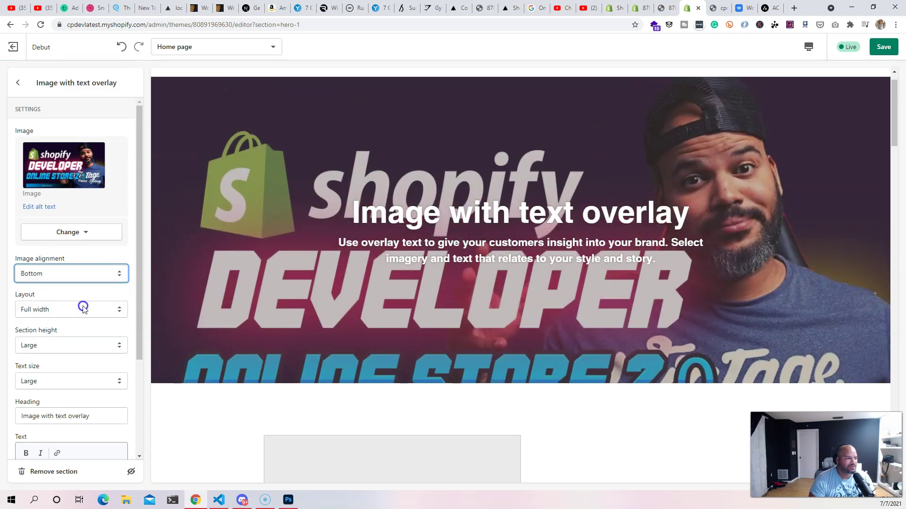
click(84, 273)
click(85, 295)
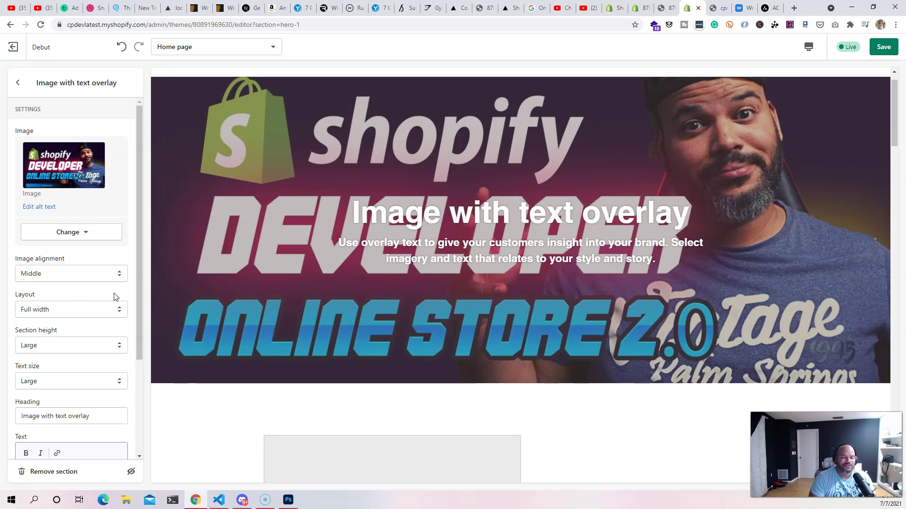
Leave the overlay section's settings and add a Slideshow section to the home page
click(383, 91)
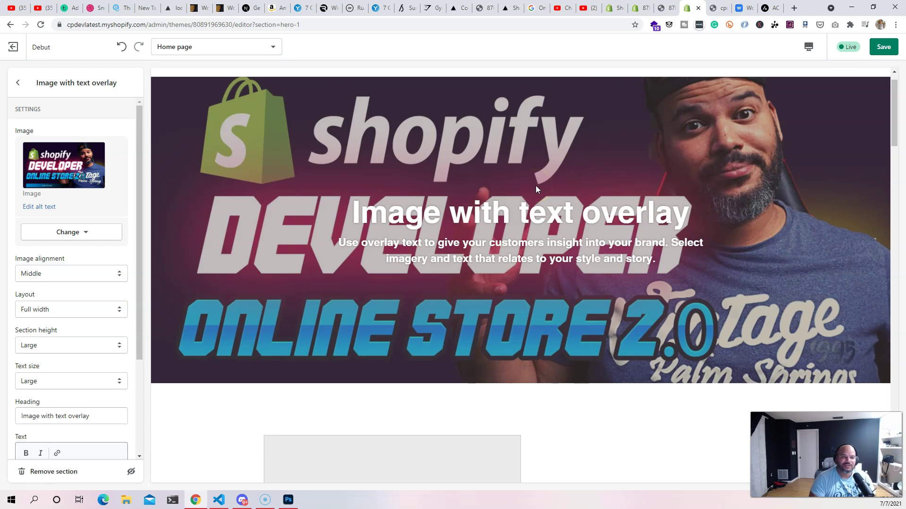
click(18, 84)
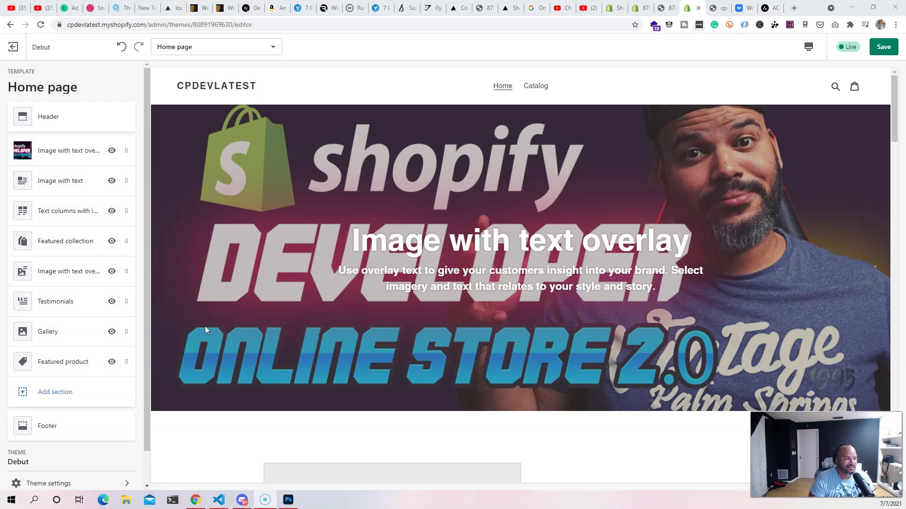
click(52, 399)
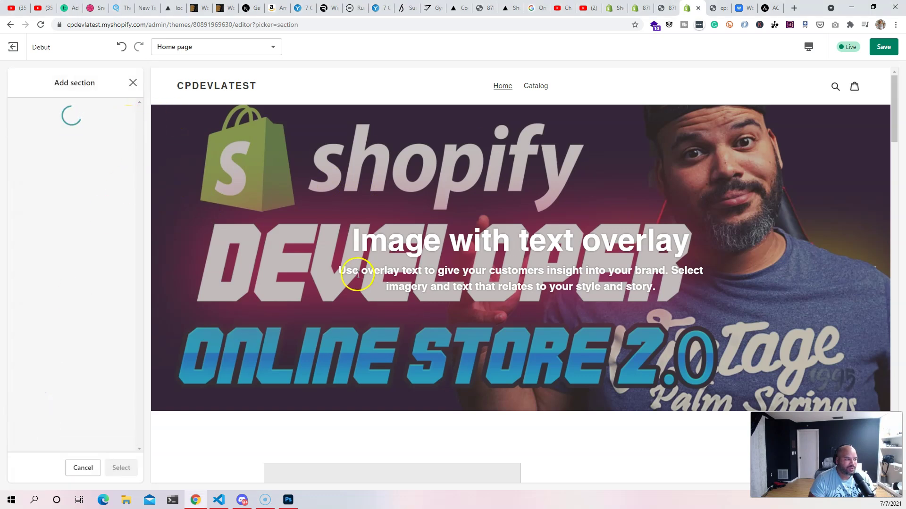
scroll(30, 121, down, 3)
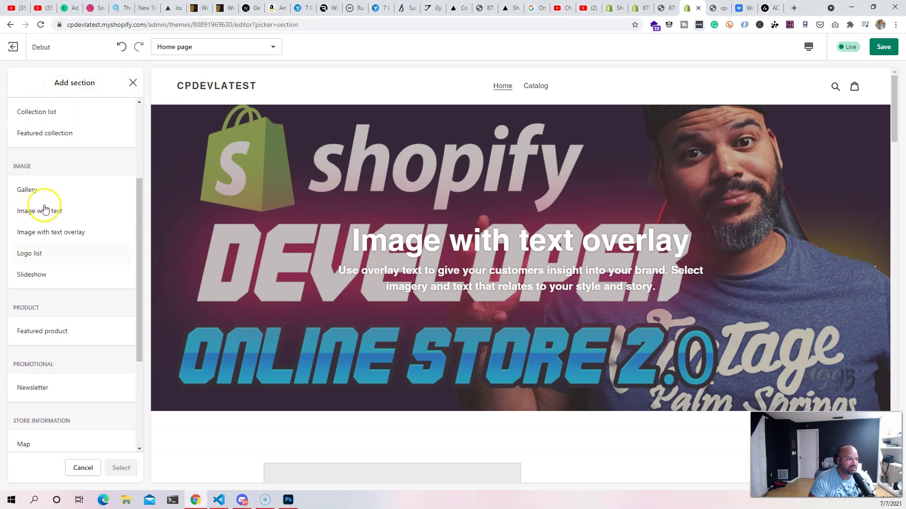
scroll(44, 208, down, 3)
click(58, 118)
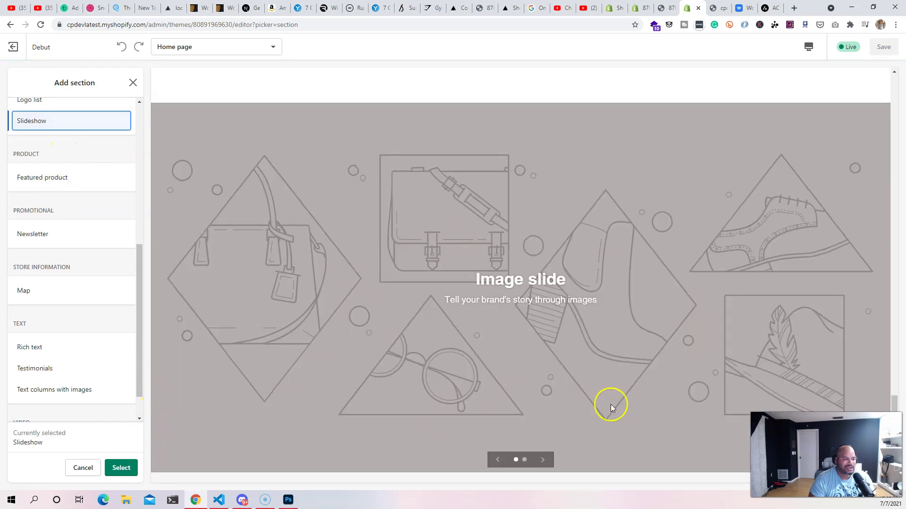
click(122, 467)
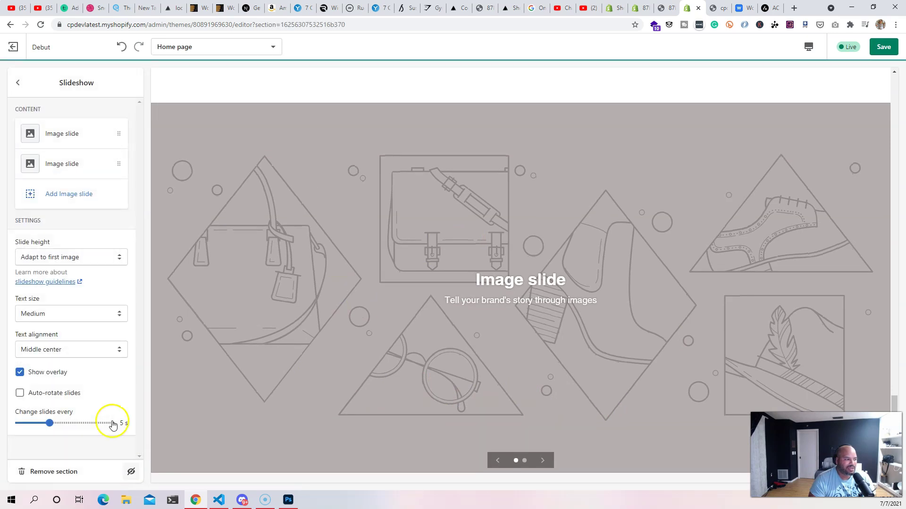
Try the Small and Medium slide heights on the slideshow and settle on Large
scroll(330, 281, up, 6)
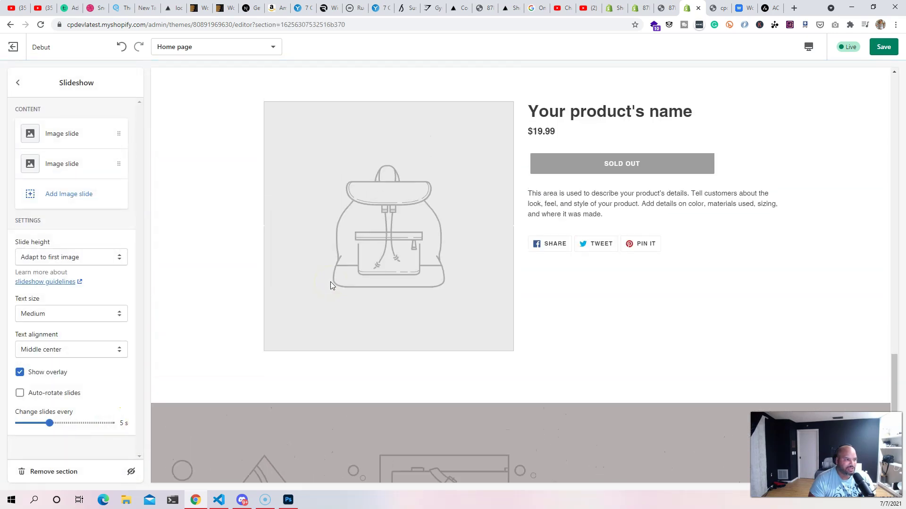
scroll(374, 256, up, 15)
scroll(375, 256, down, 15)
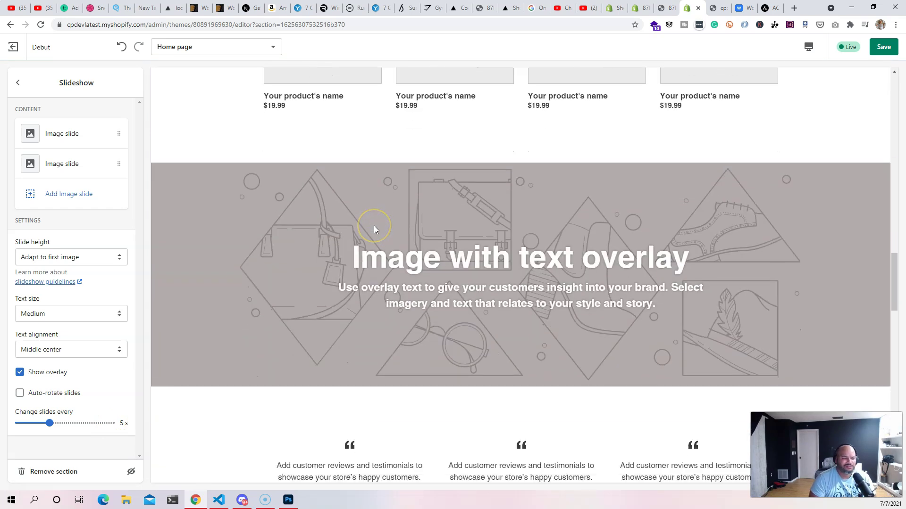
scroll(373, 226, down, 7)
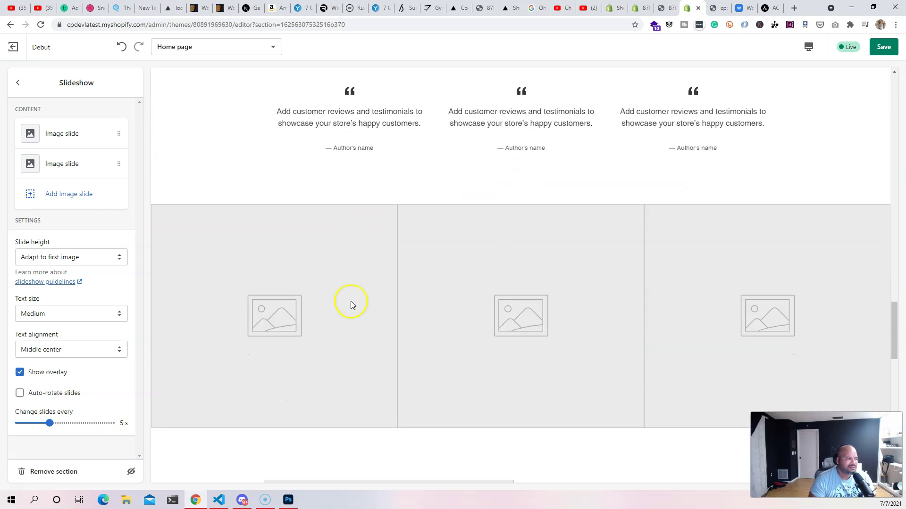
scroll(354, 309, down, 15)
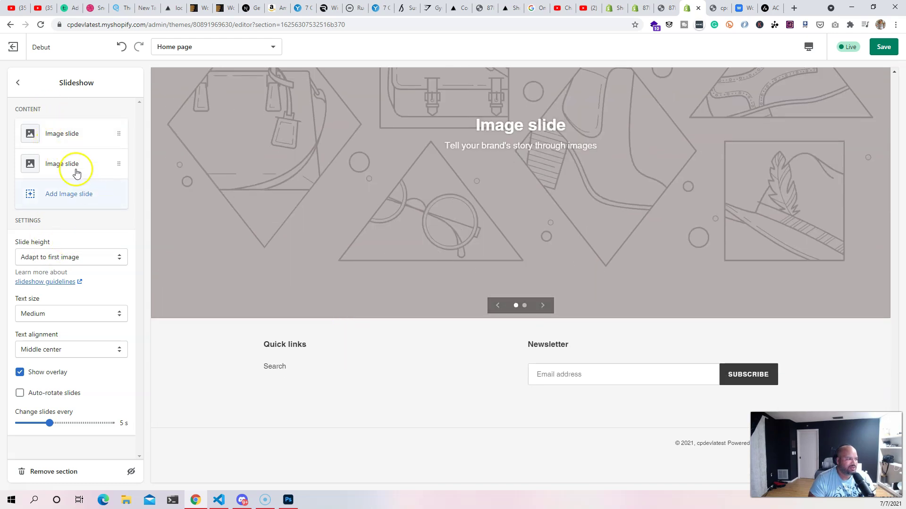
click(91, 258)
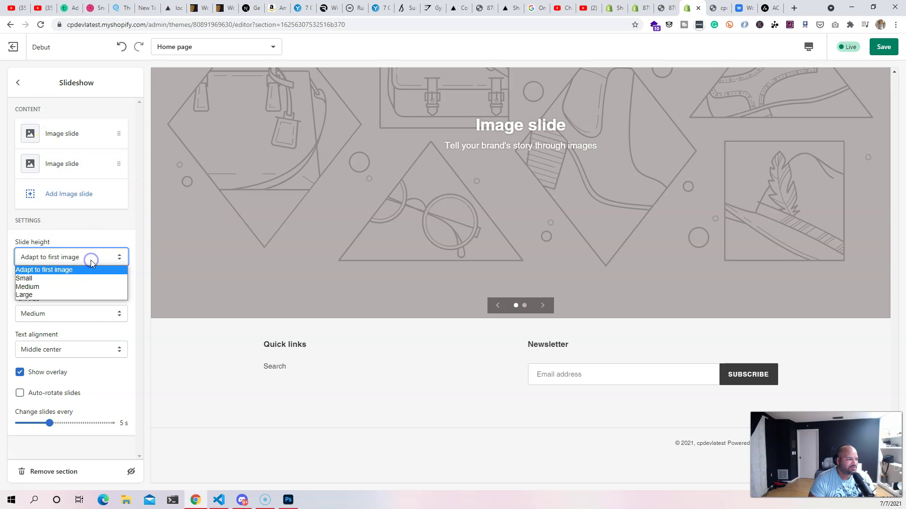
click(94, 278)
click(108, 259)
click(100, 286)
click(114, 262)
click(106, 293)
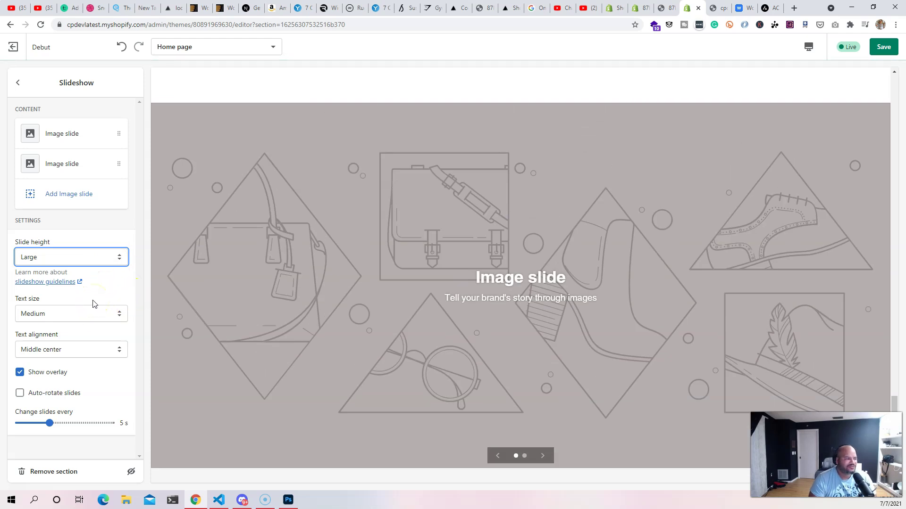
click(339, 286)
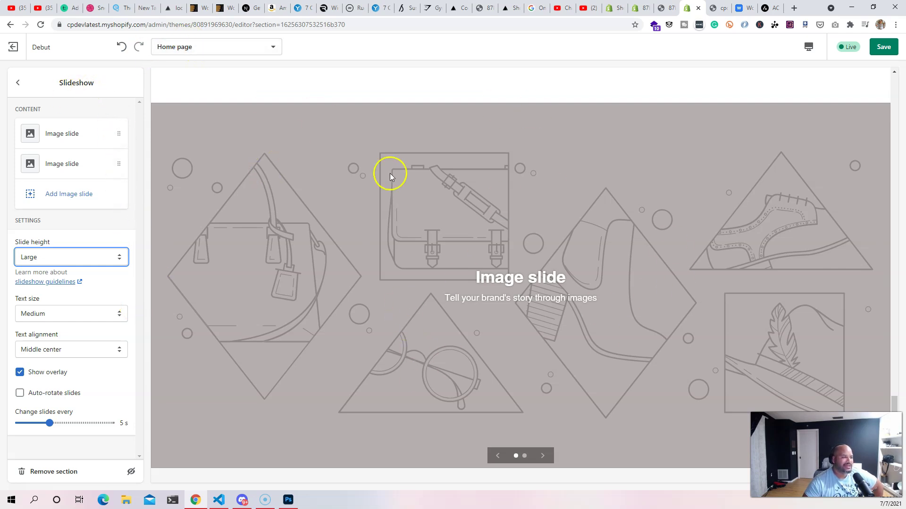
Switch the Debut theme editor to the Blogs template to see which sections it offers
click(222, 46)
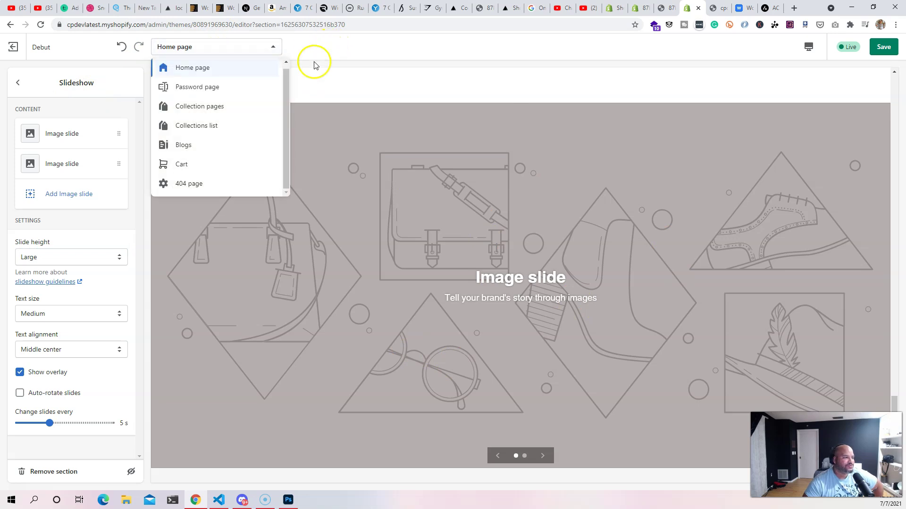
click(201, 146)
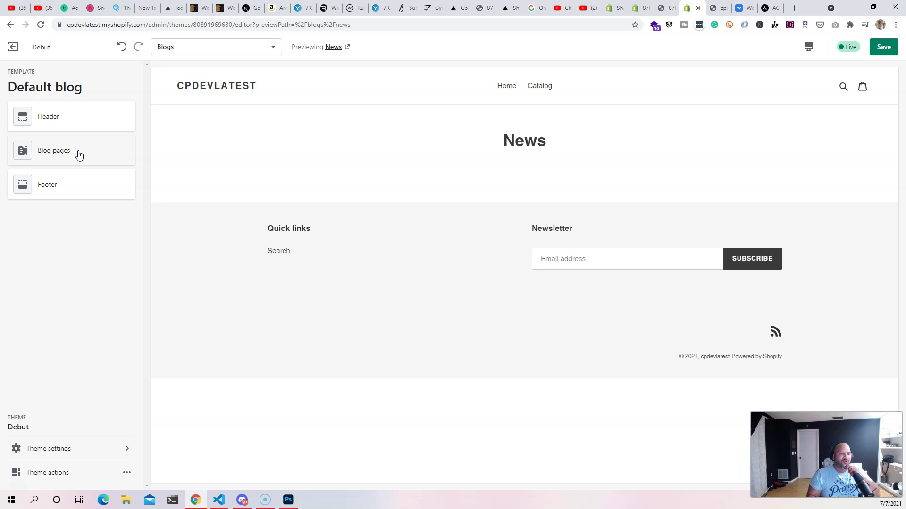
click(855, 85)
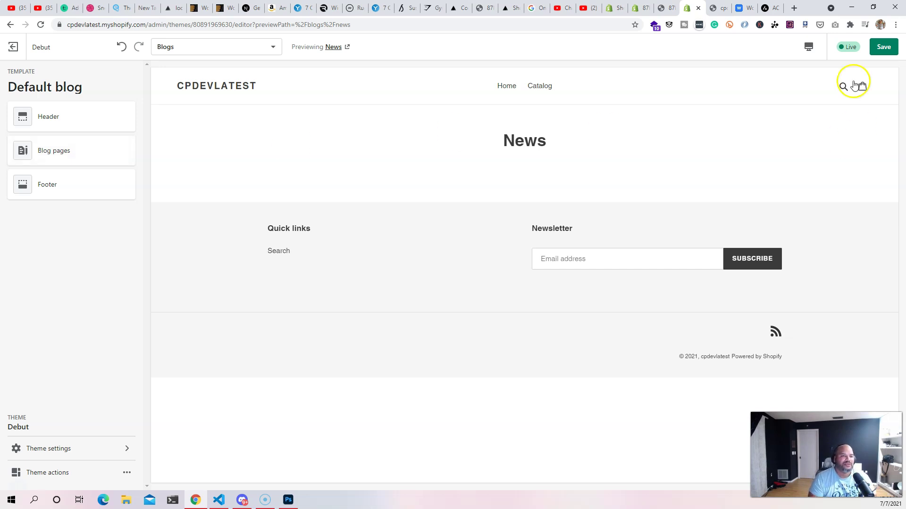
Switch to the 87lux2 store's Dawn theme editor and reload it, discarding its unsaved home page changes
click(663, 8)
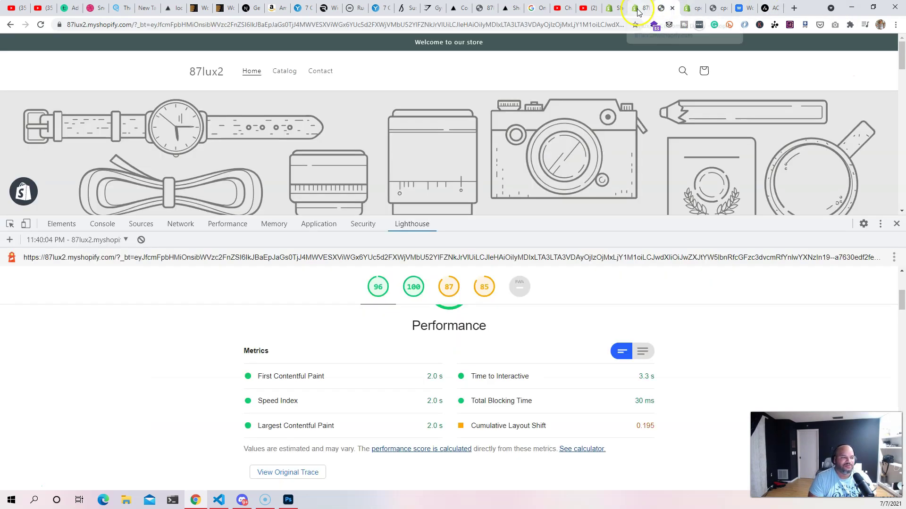
click(637, 9)
scroll(370, 129, up, 10)
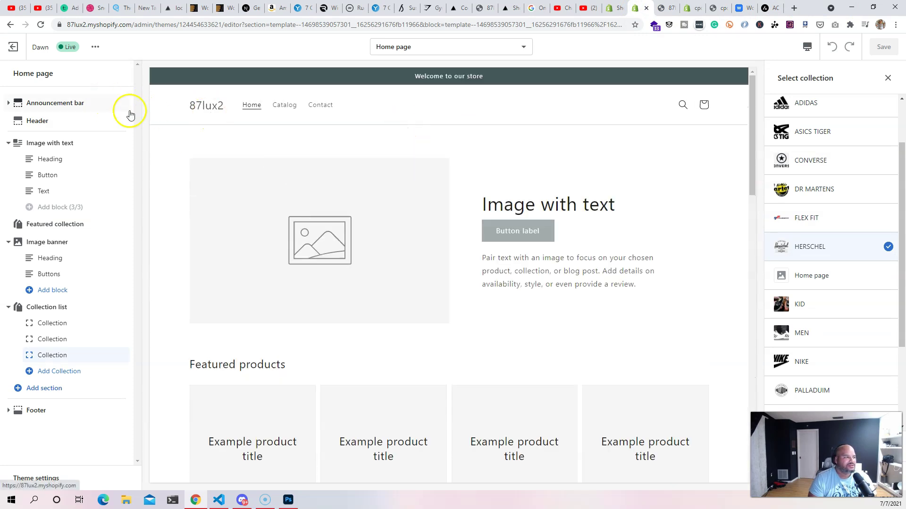
click(40, 24)
click(504, 80)
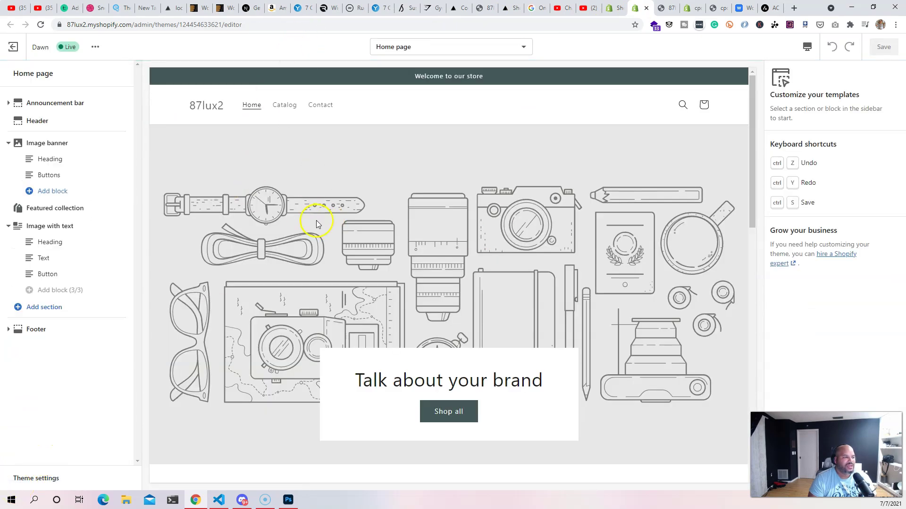
Try the clothes rack photo from the Staff Favorites free images as the Image banner's first image
scroll(316, 222, down, 5)
scroll(302, 174, up, 3)
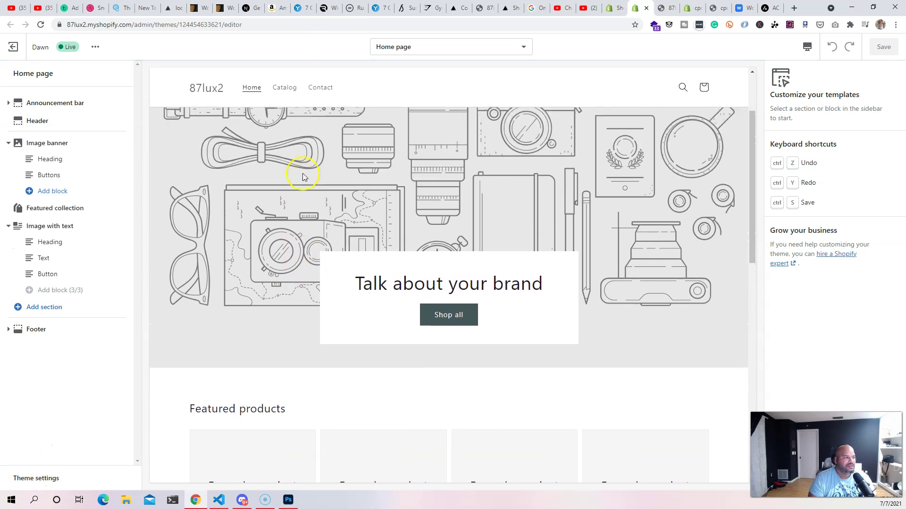
scroll(297, 161, up, 2)
scroll(293, 149, down, 3)
scroll(319, 149, up, 5)
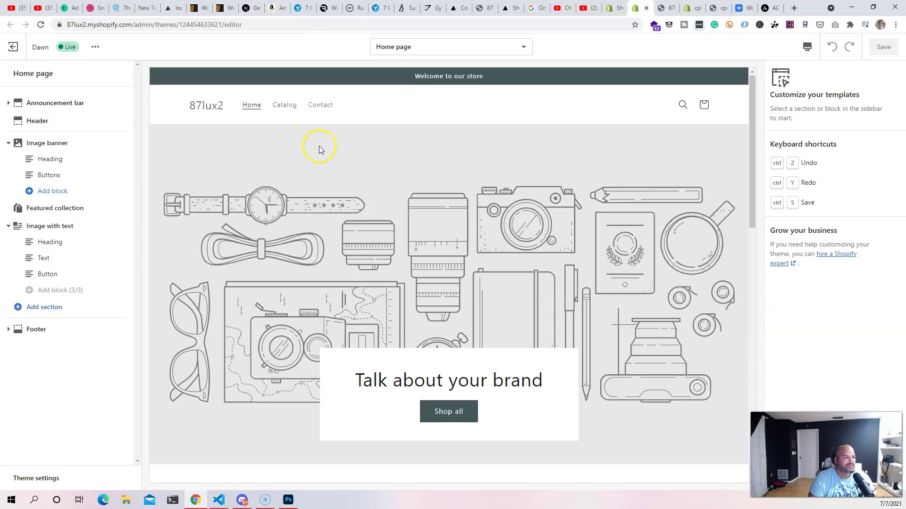
click(60, 144)
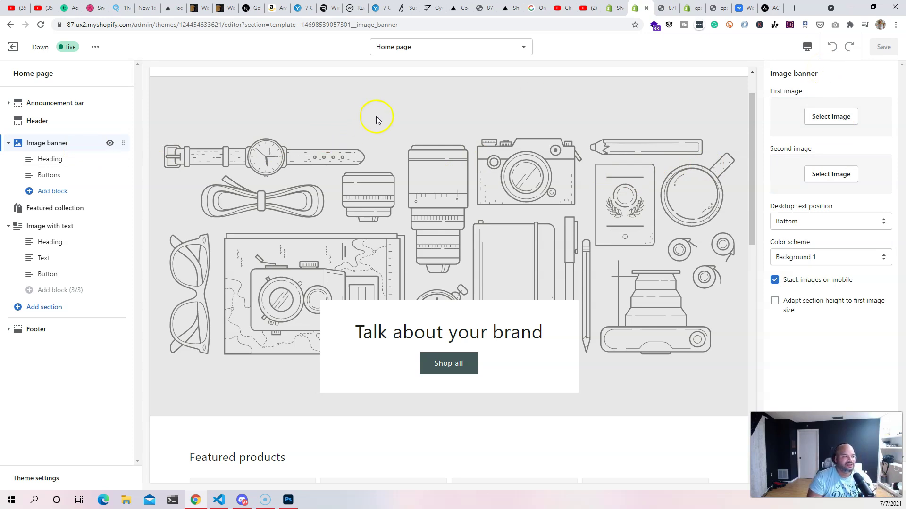
click(842, 121)
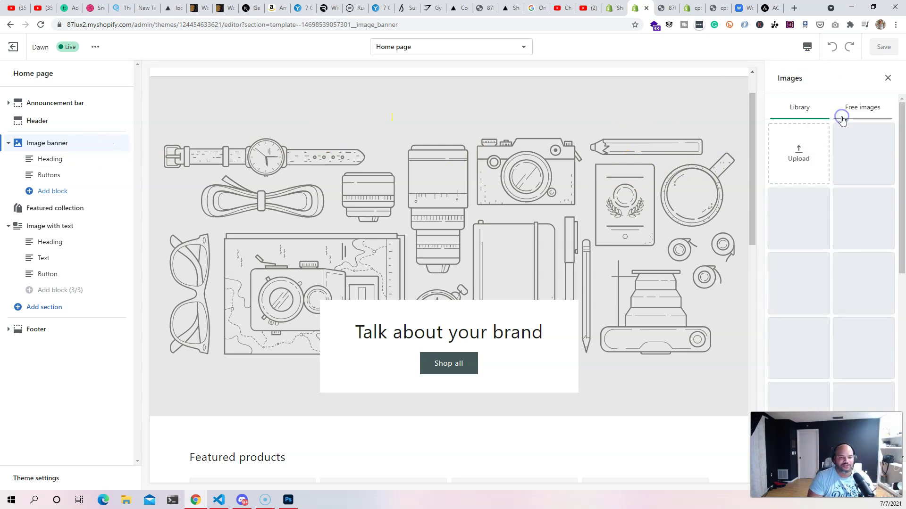
click(849, 107)
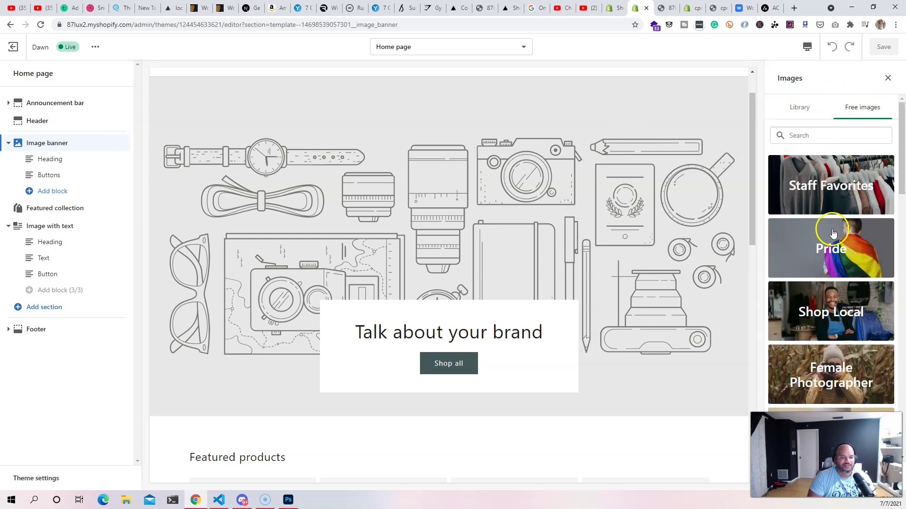
click(826, 174)
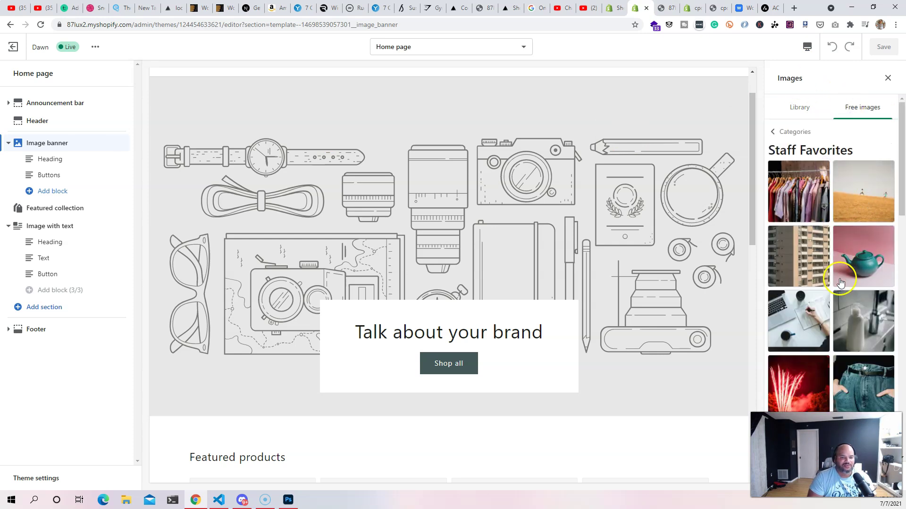
click(820, 194)
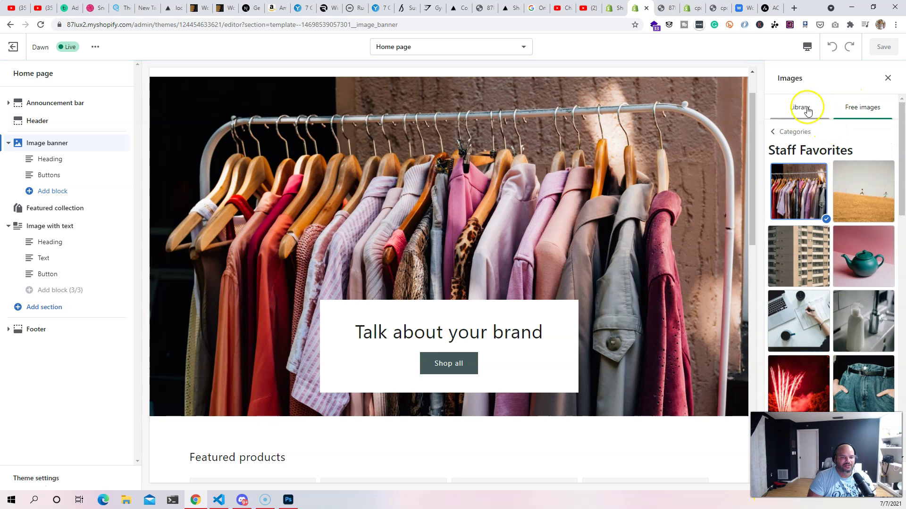
click(886, 78)
Set the free nature photo of dark pines framing a forested mountainside as the Image banner's first image
click(834, 114)
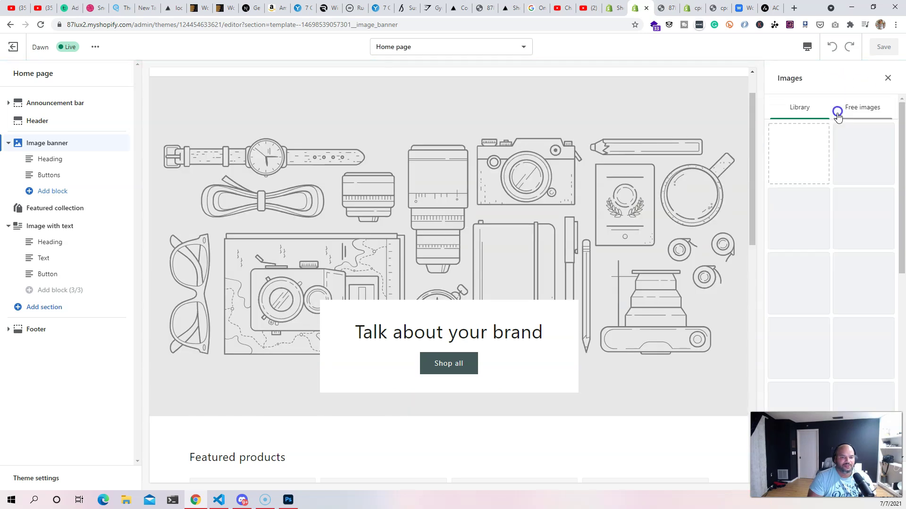
click(855, 109)
scroll(850, 332, down, 8)
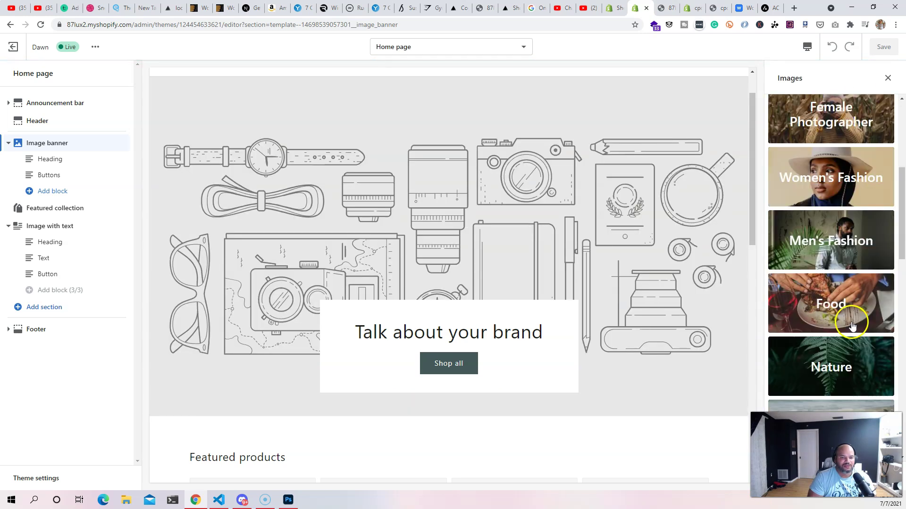
click(848, 246)
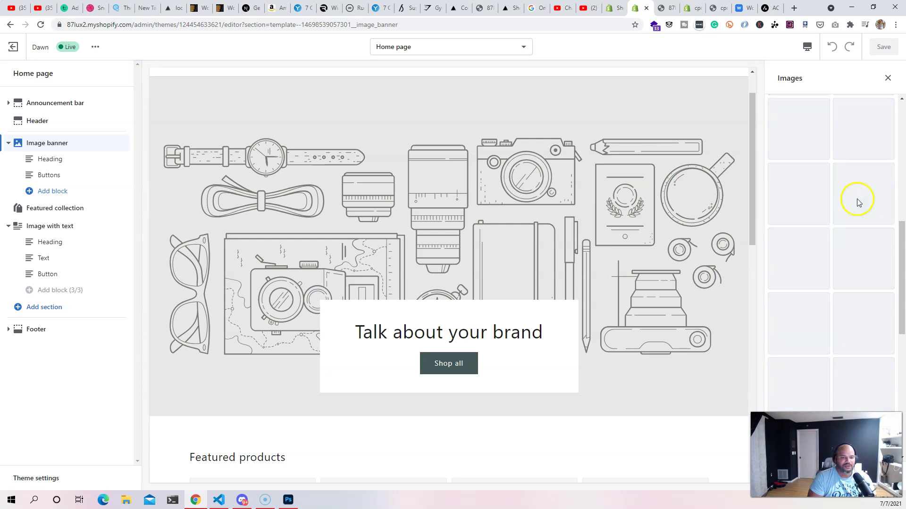
click(809, 182)
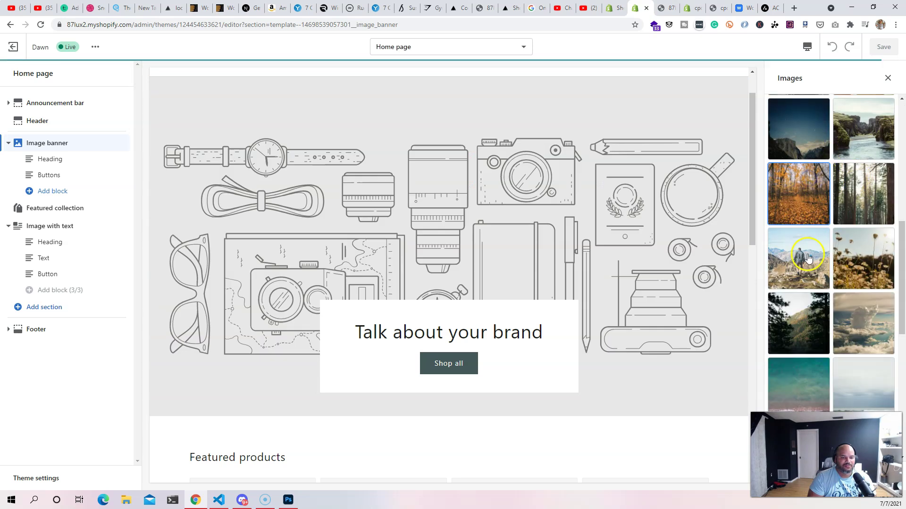
click(805, 264)
click(813, 325)
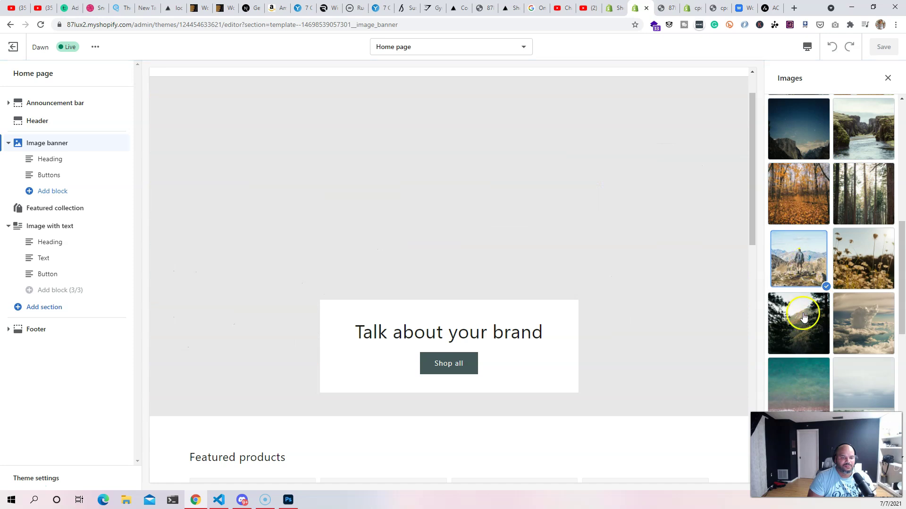
scroll(812, 325, down, 5)
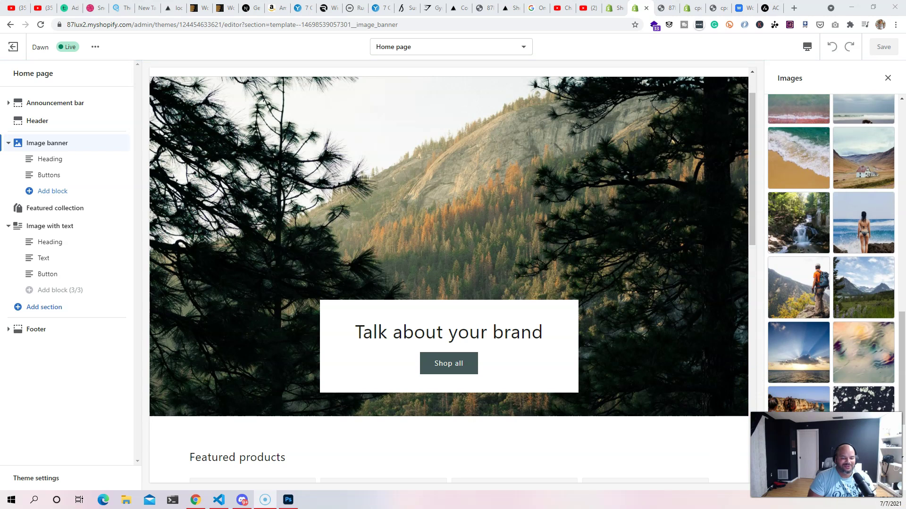
click(873, 476)
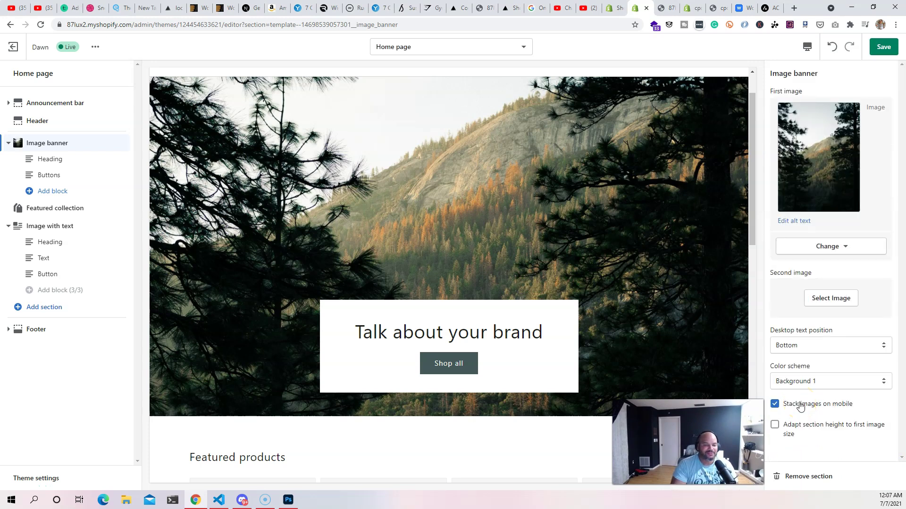
Set the Image banner's desktop text position to Top
click(806, 347)
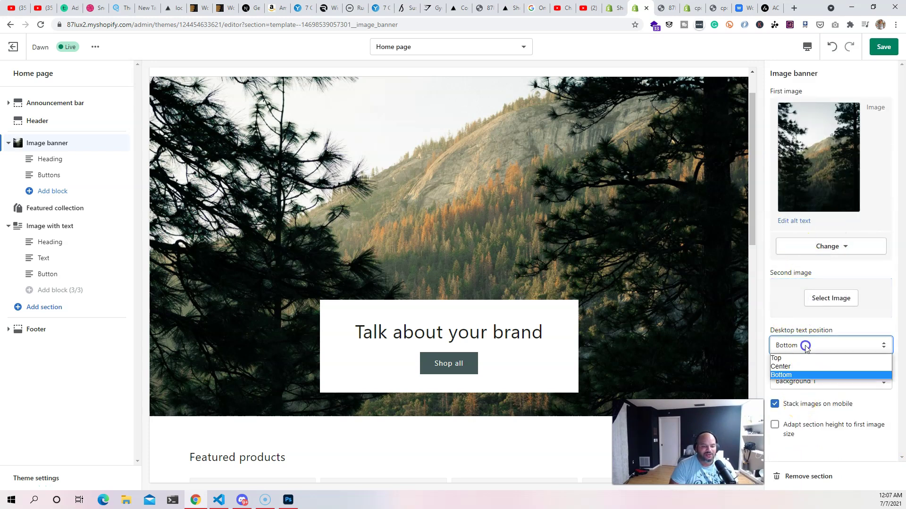
click(804, 358)
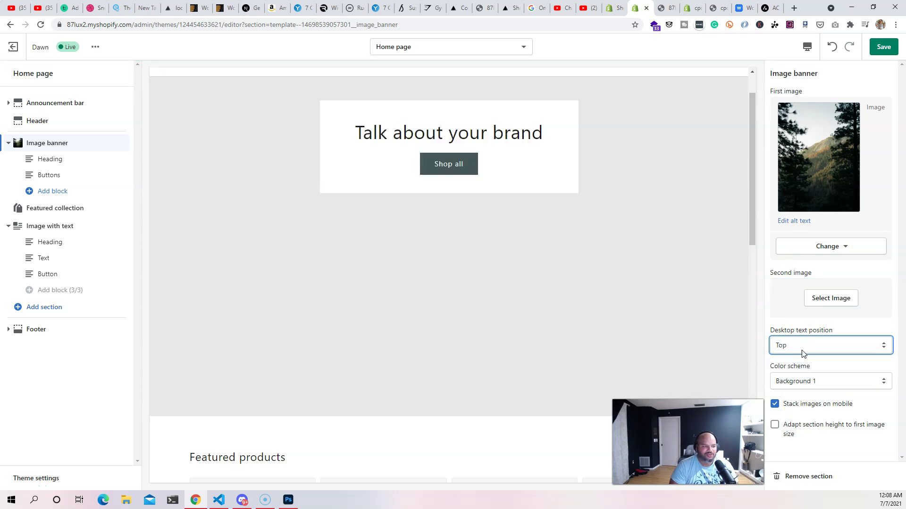
Try the Image banner's desktop text position at Center, and set it to Bottom
click(787, 348)
click(804, 365)
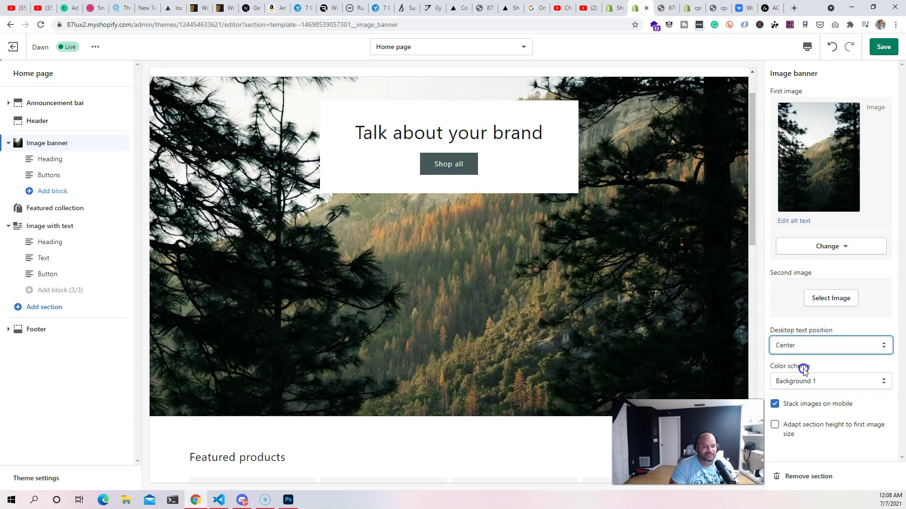
click(807, 345)
click(803, 371)
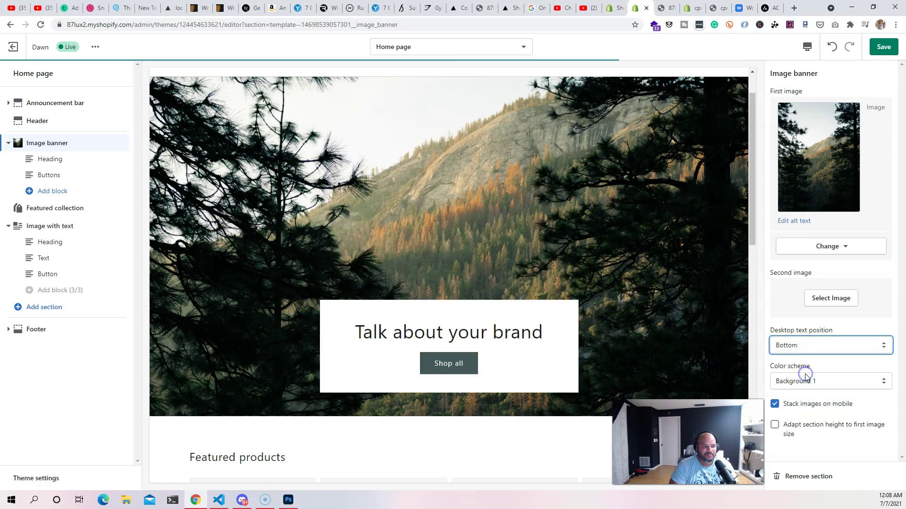
Try the Accent 1, Accent 2 and Background 2 color schemes on the Image banner, and set it to Inverse
click(824, 384)
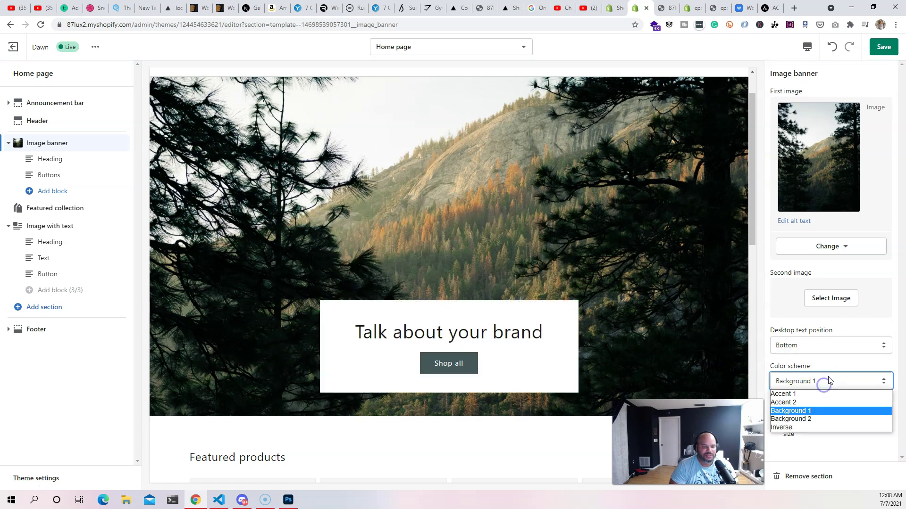
click(800, 395)
click(802, 382)
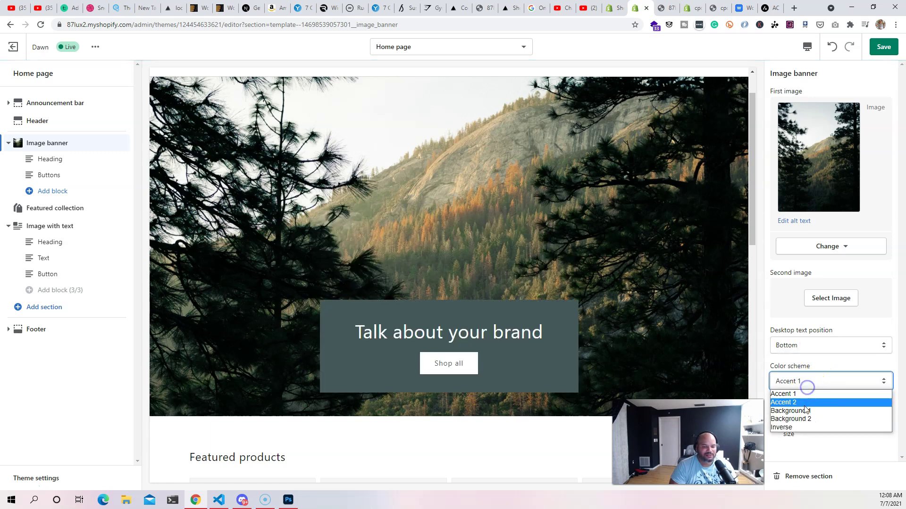
click(805, 407)
click(817, 381)
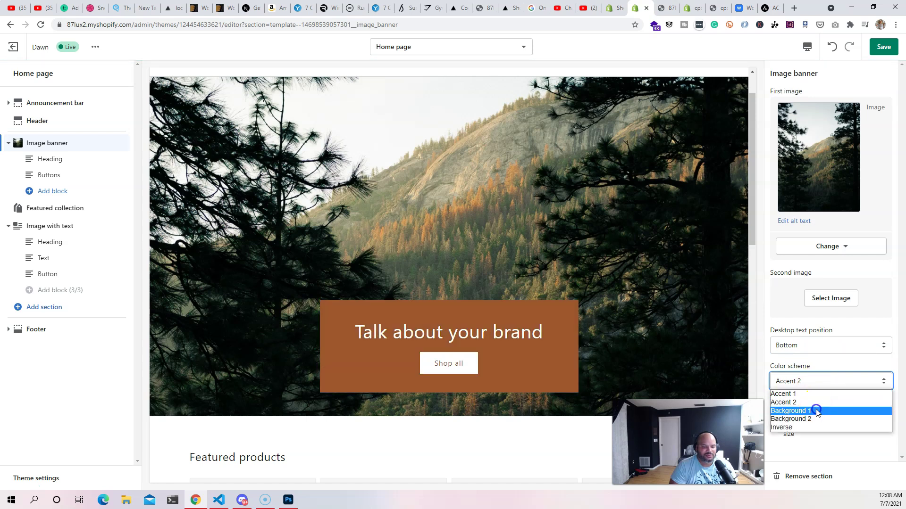
click(814, 421)
click(822, 385)
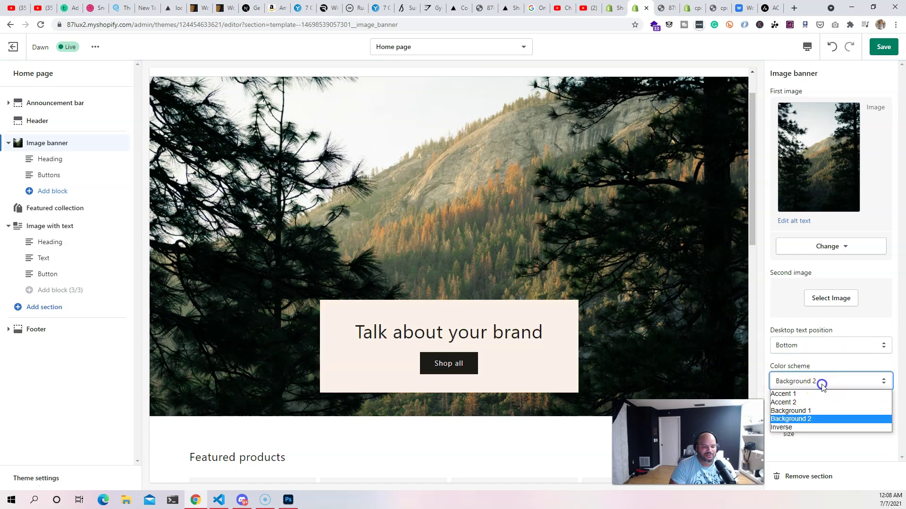
click(820, 427)
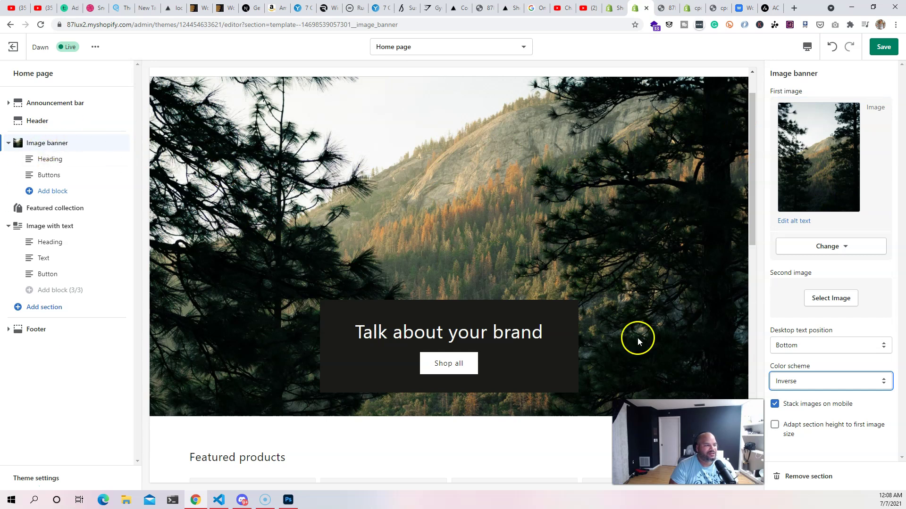
Move the Image banner's Heading block below its Buttons block
click(52, 161)
drag(124, 159, 125, 178)
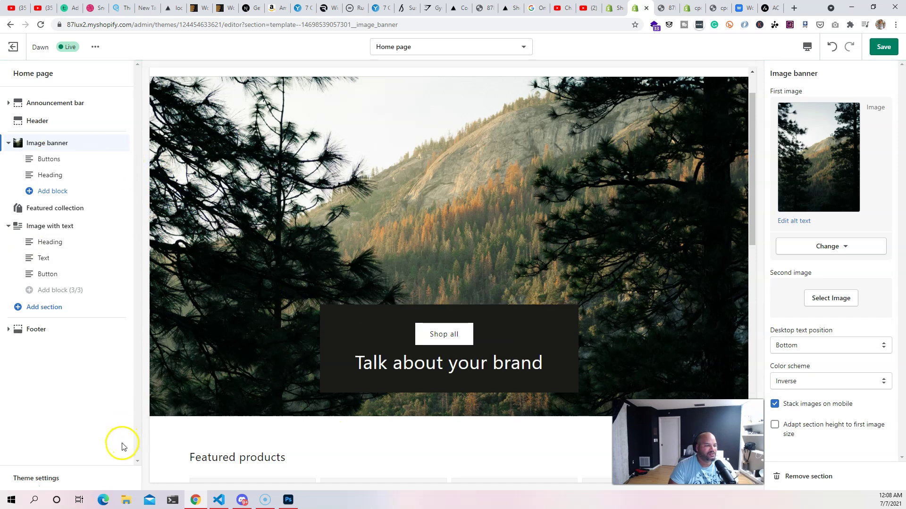
Reorder the Image with text section's blocks to Text, Button, Heading
scroll(512, 385, down, 5)
scroll(508, 376, down, 7)
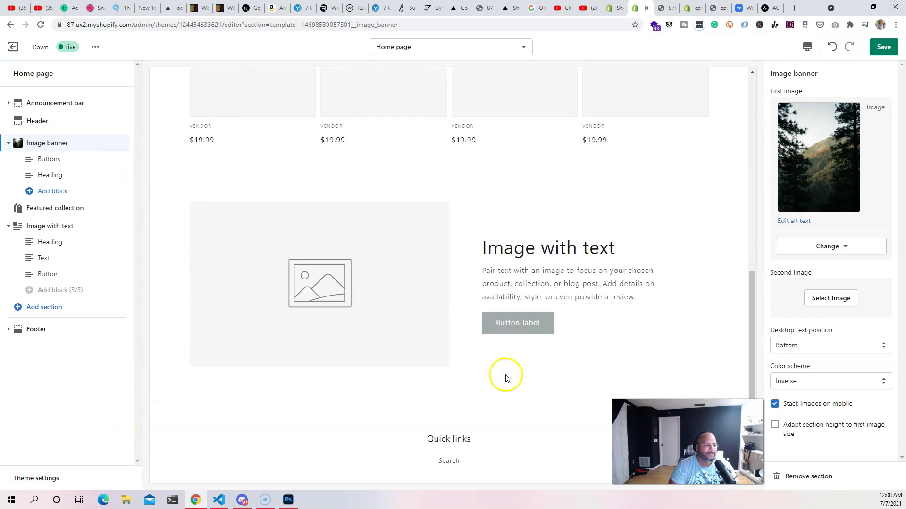
click(43, 226)
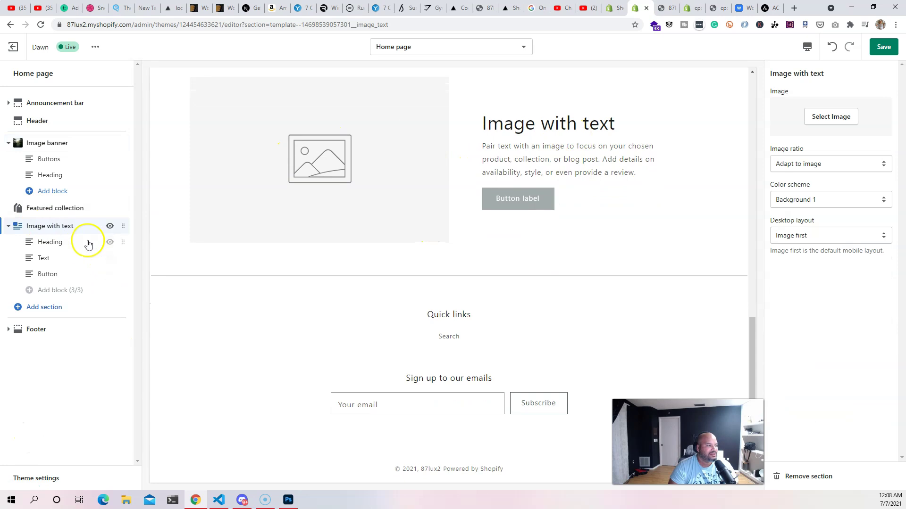
drag(122, 243, 123, 267)
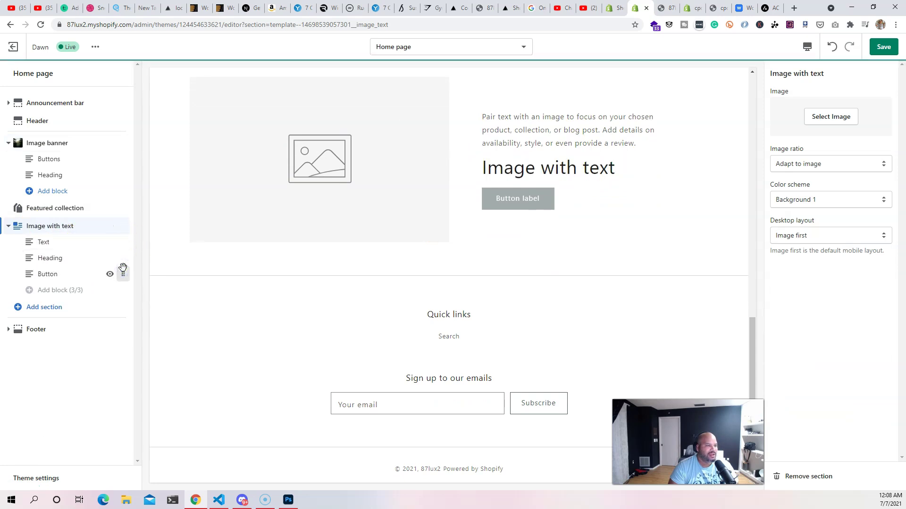
drag(123, 274, 125, 260)
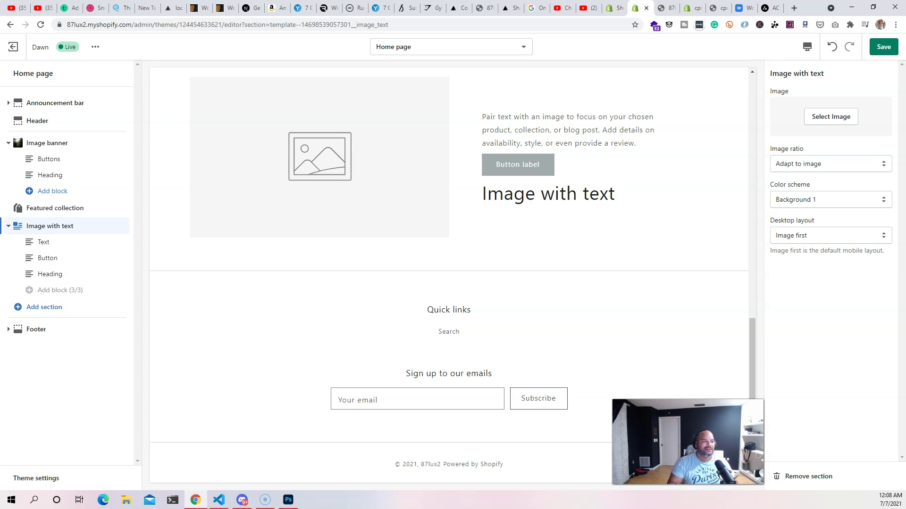
Switch the editor to the Default product template and look over the product page preview
click(428, 49)
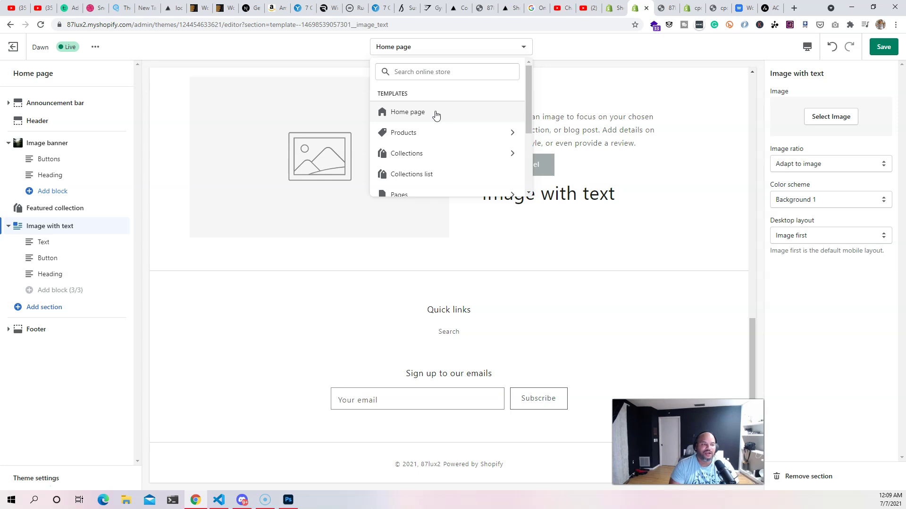
click(420, 140)
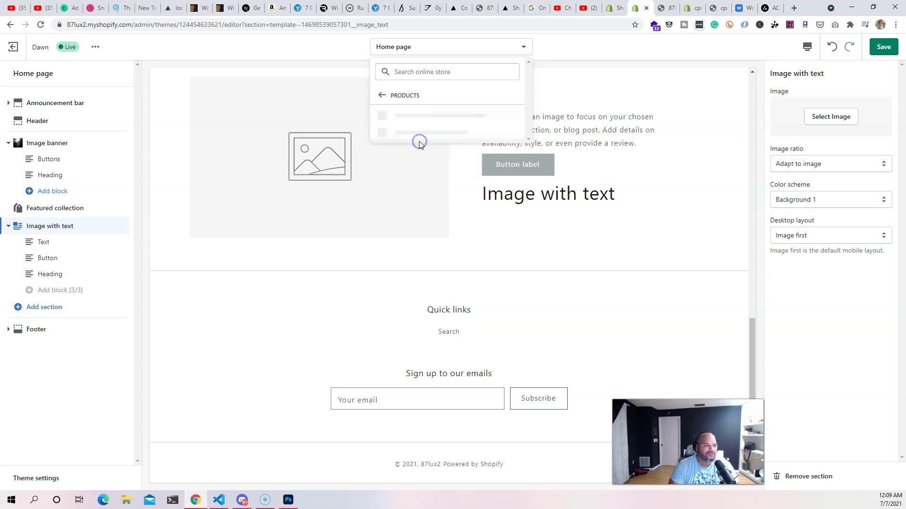
click(415, 115)
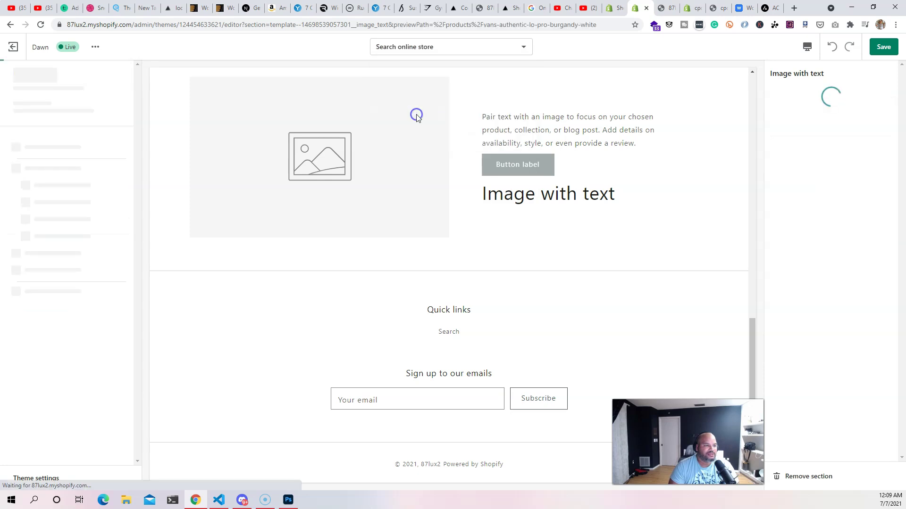
scroll(533, 201, down, 6)
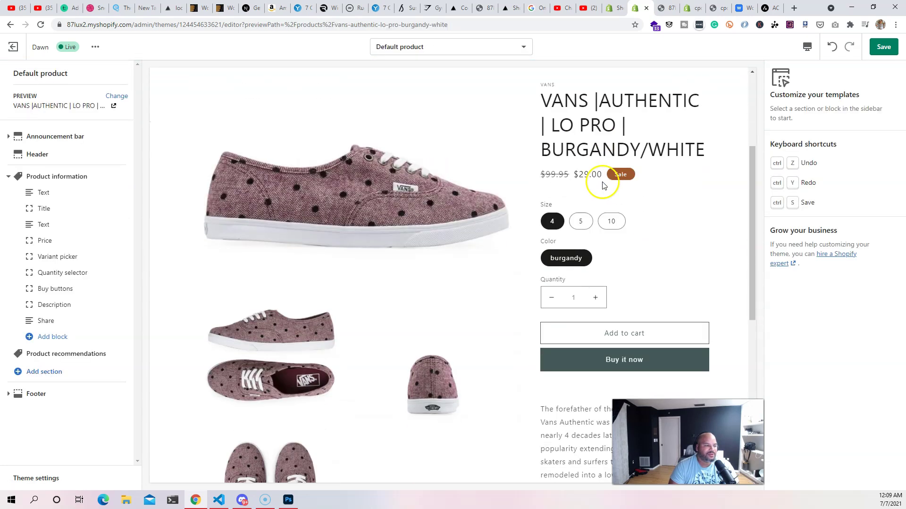
scroll(533, 201, up, 3)
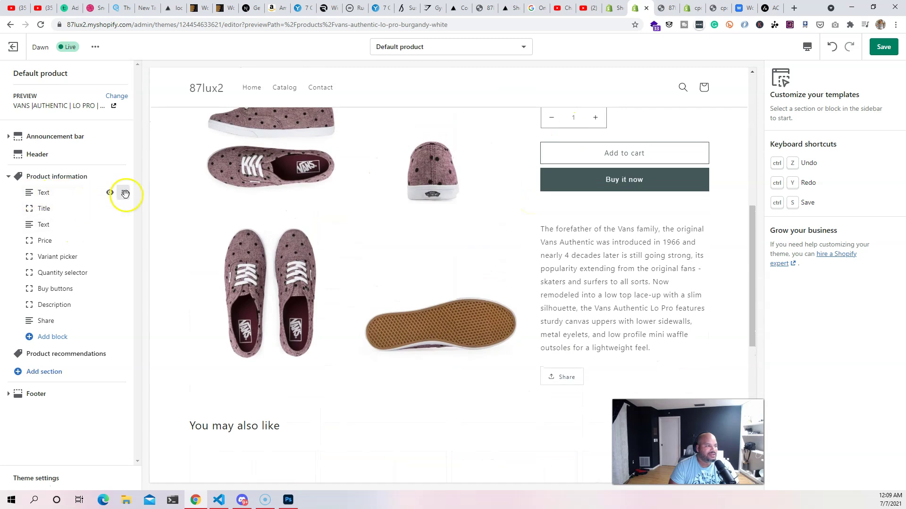
scroll(672, 268, up, 4)
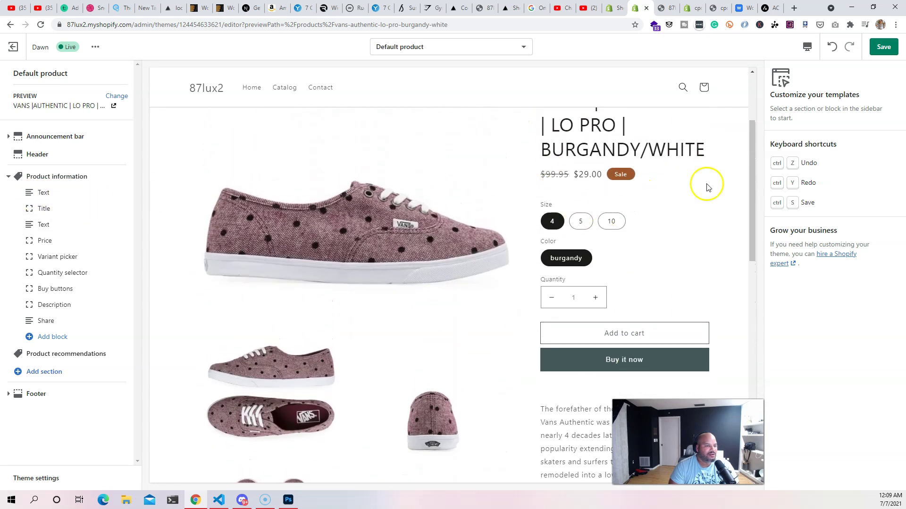
scroll(616, 196, up, 1)
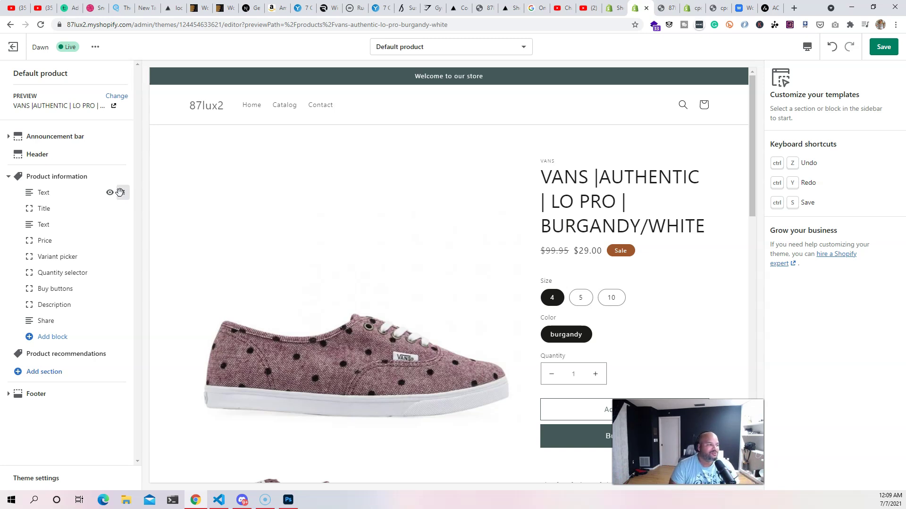
In Product information, move the first Text block below Title, and move Title between Buy buttons and Description
drag(123, 192, 116, 225)
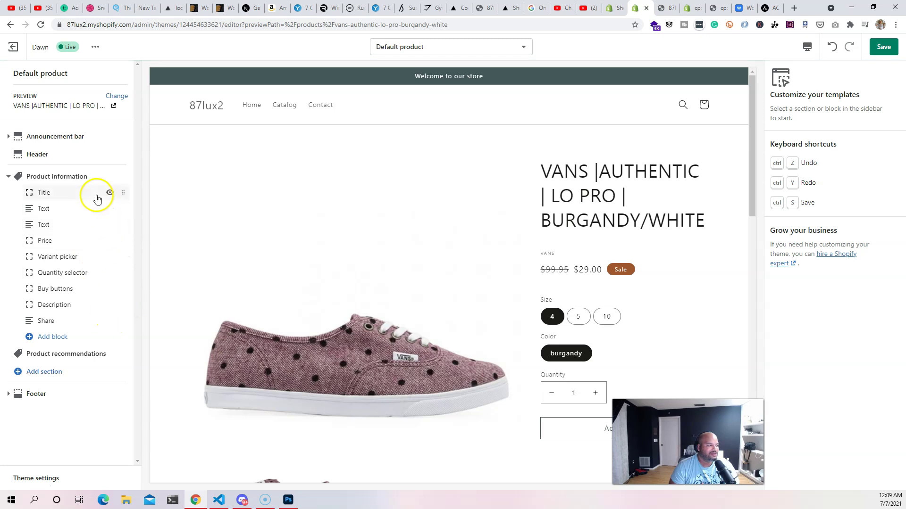
drag(124, 192, 125, 201)
drag(123, 232, 119, 292)
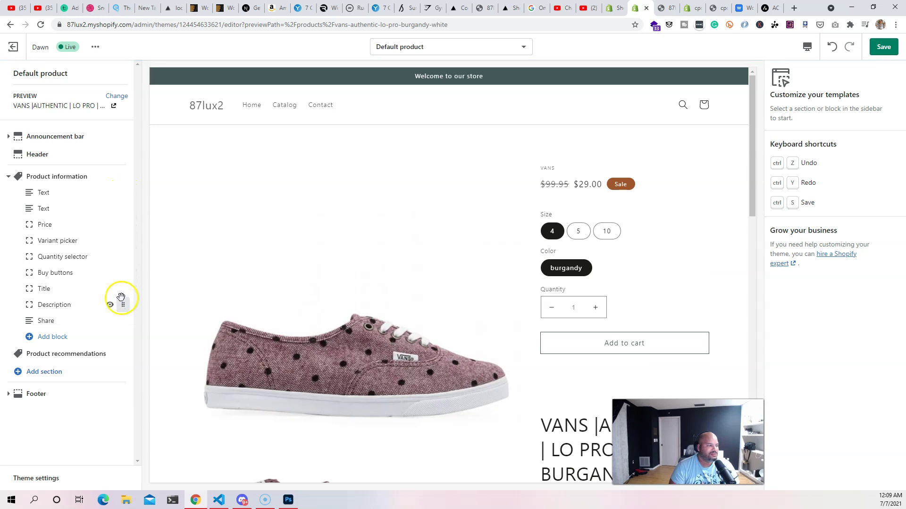
scroll(471, 264, down, 3)
scroll(618, 330, down, 2)
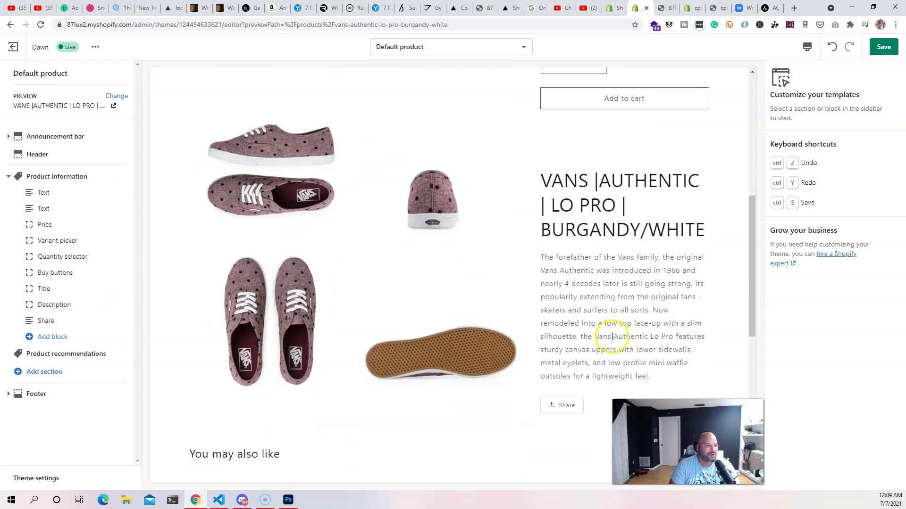
scroll(610, 340, up, 5)
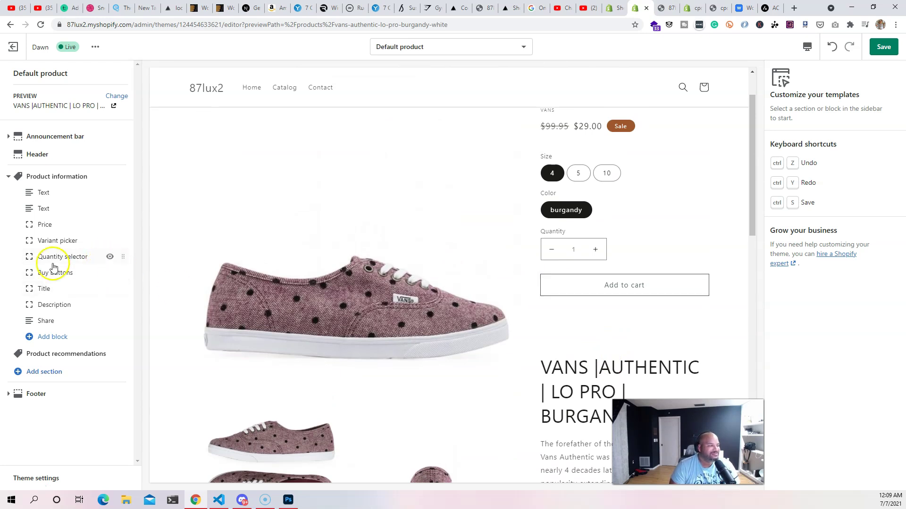
click(60, 177)
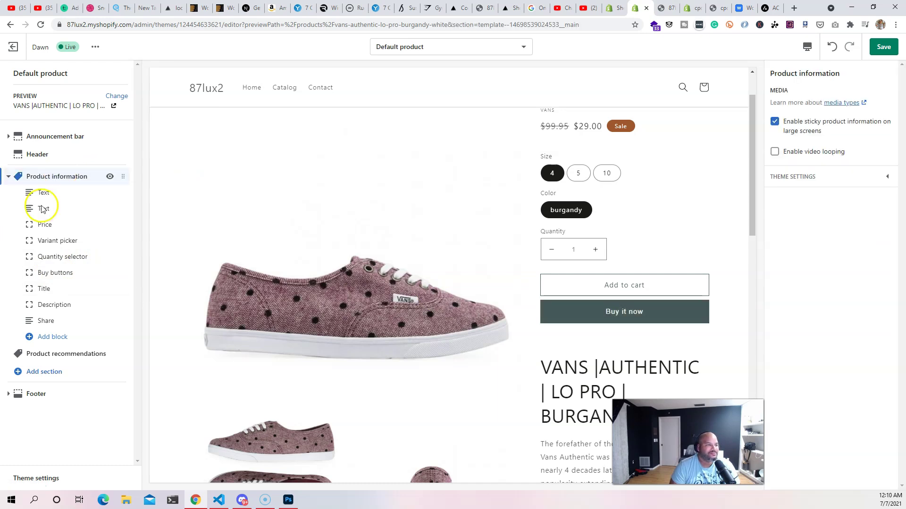
Fill in a new product template named Shoes Product Template, based on Default product
click(470, 46)
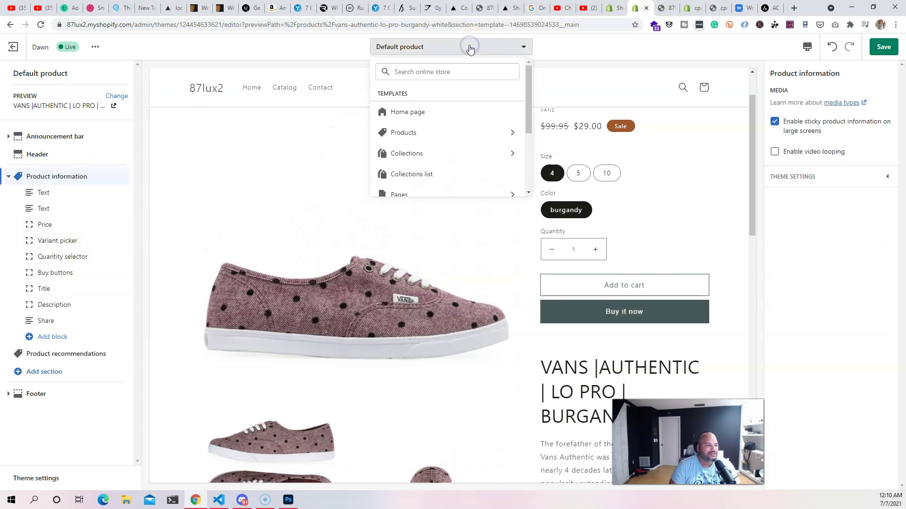
click(439, 133)
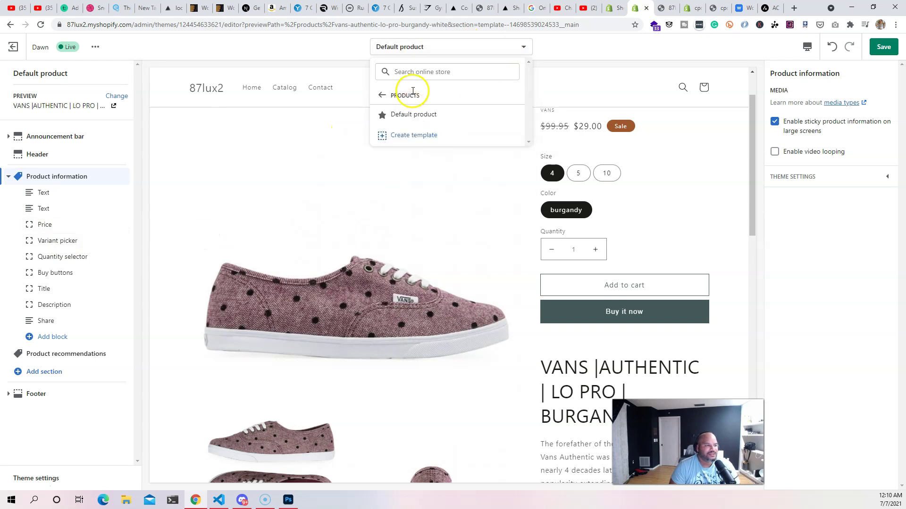
click(425, 134)
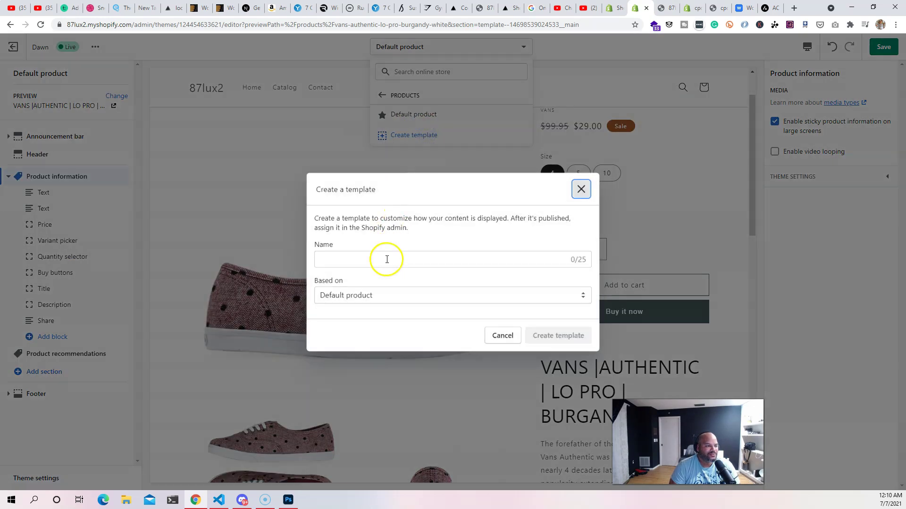
click(384, 259)
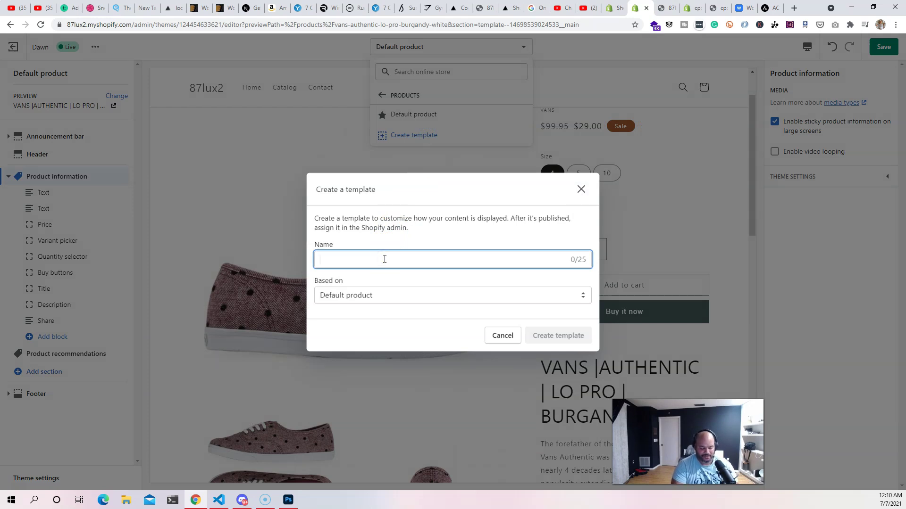
text(S)
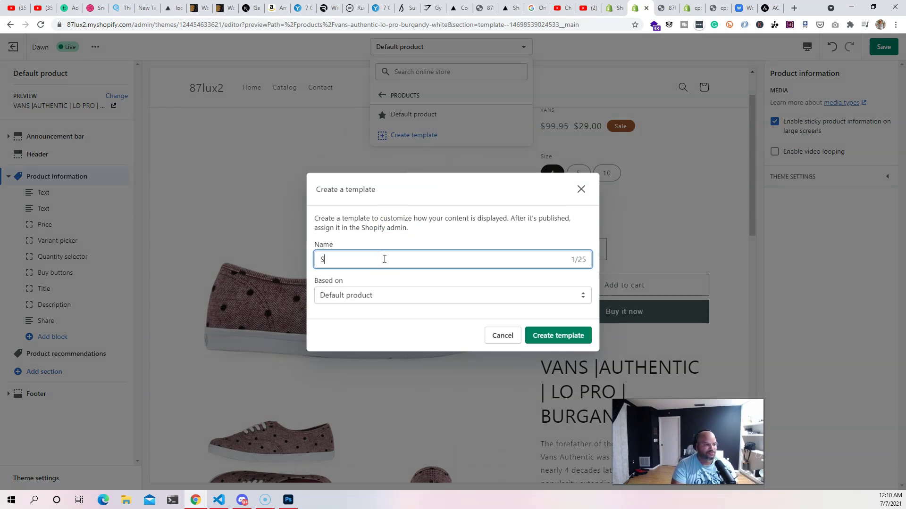
text(hoos Templa)
key(BackSpace)
key(BackSpace)
key(BackSpace)
key(BackSpace)
key(BackSpace)
key(BackSpace)
text(Product Template)
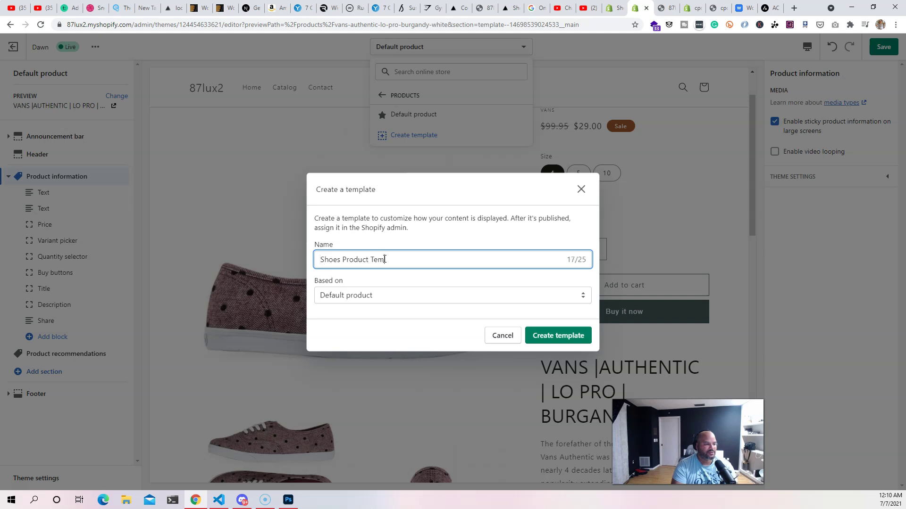
click(338, 295)
click(376, 307)
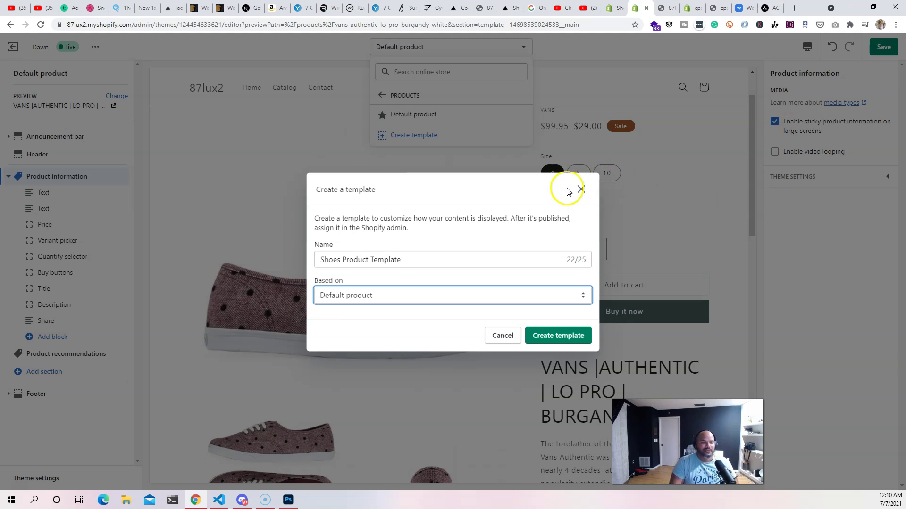
Dismiss the new template without creating it and return to the start of the product page preview
click(580, 190)
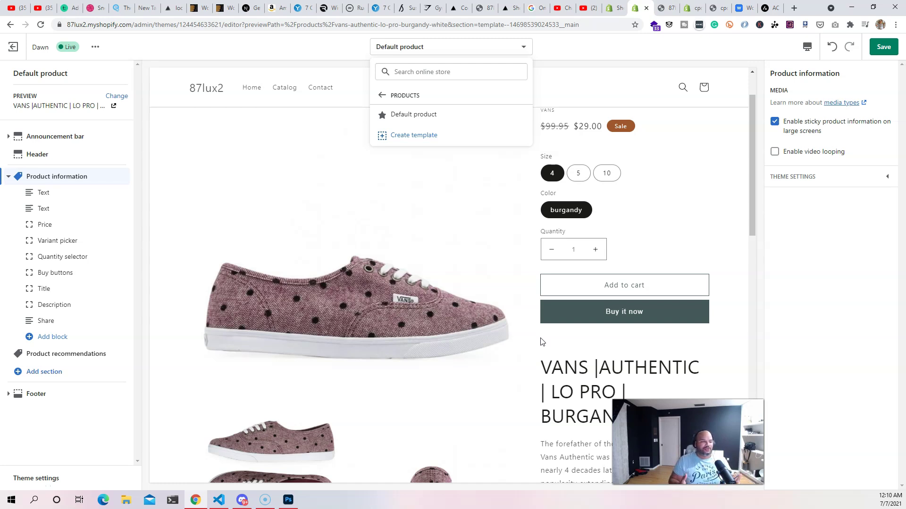
click(502, 250)
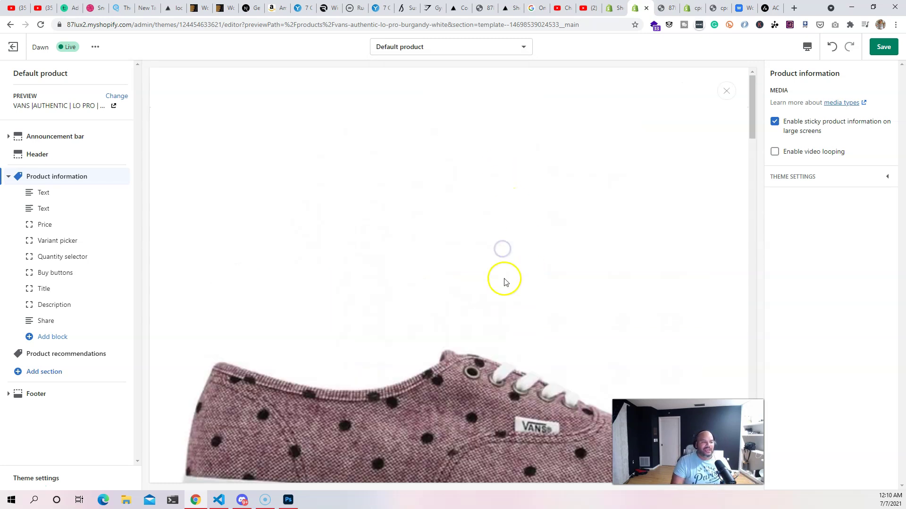
click(726, 90)
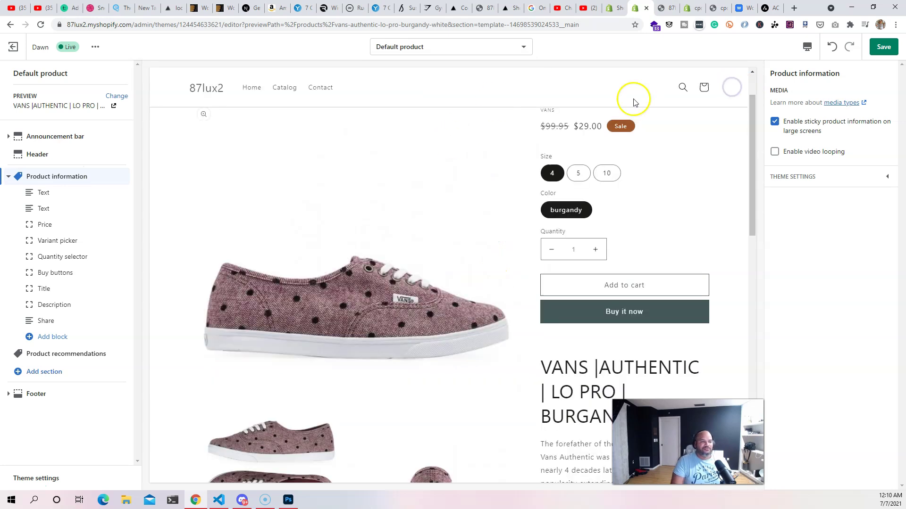
scroll(425, 363, up, 1)
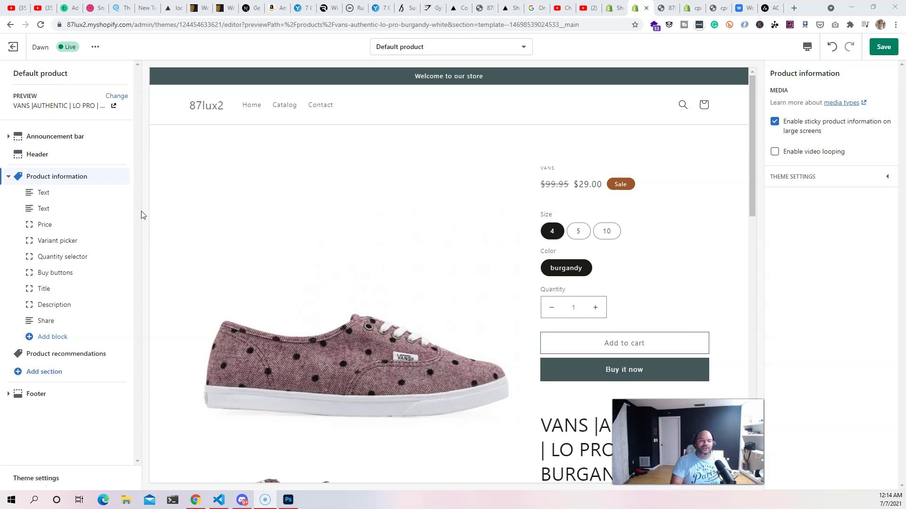
Inspect the Quantity label of the product preview in the browser developer tools, along with its product-form__quantity container
click(556, 284)
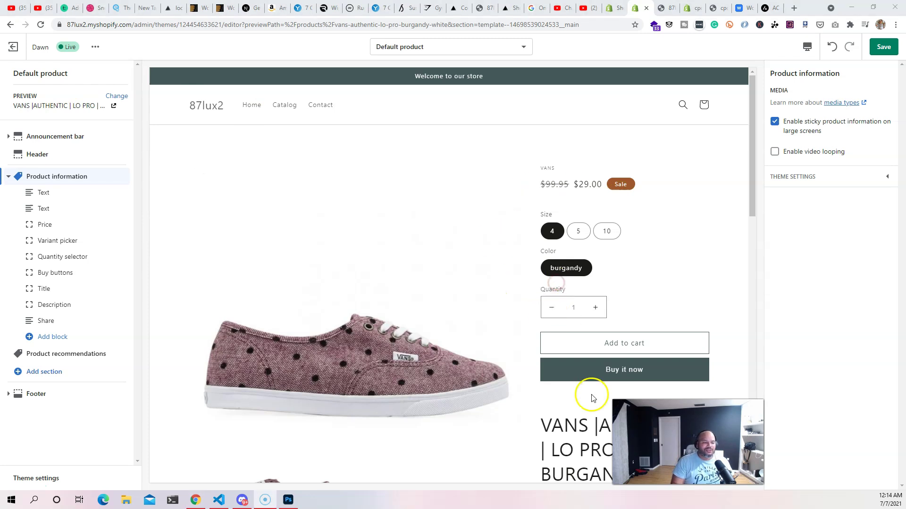
right_click(559, 287)
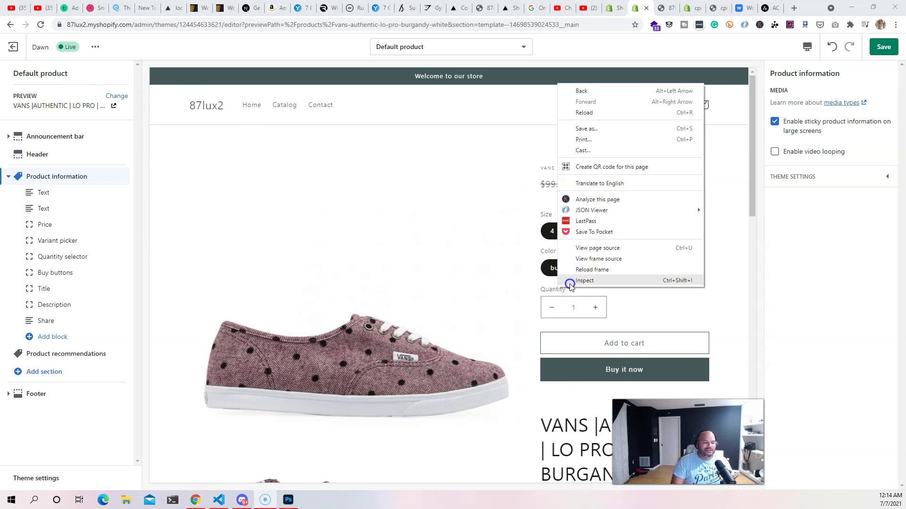
click(570, 283)
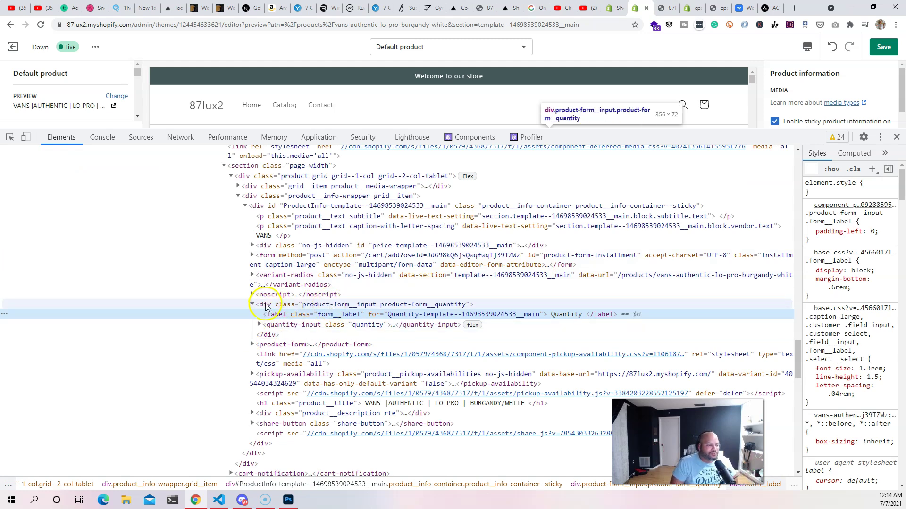
double_click(321, 305)
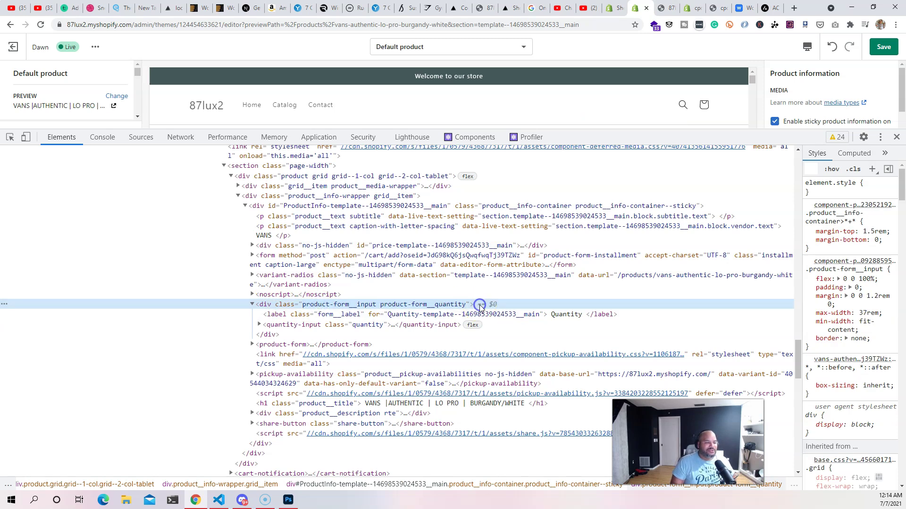
click(283, 314)
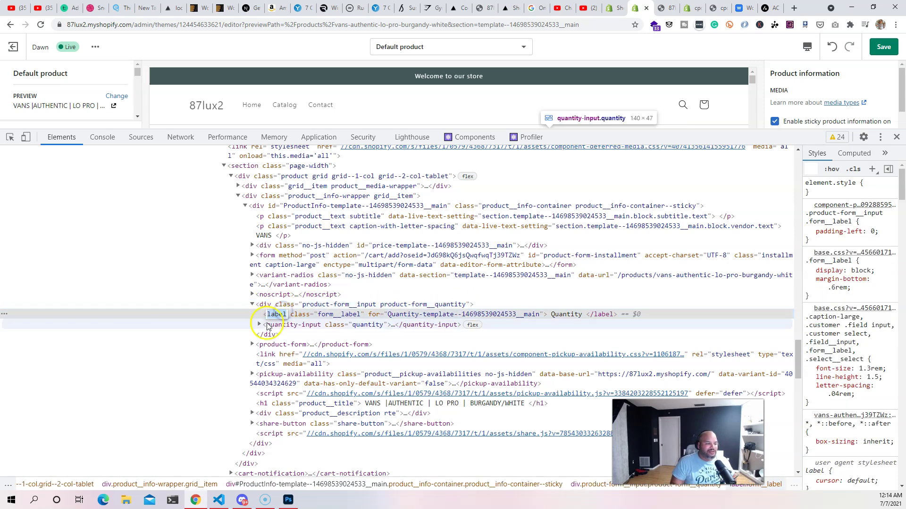
Expand the quantity-input element in the page markup and delete it
click(274, 324)
click(259, 325)
right_click(264, 326)
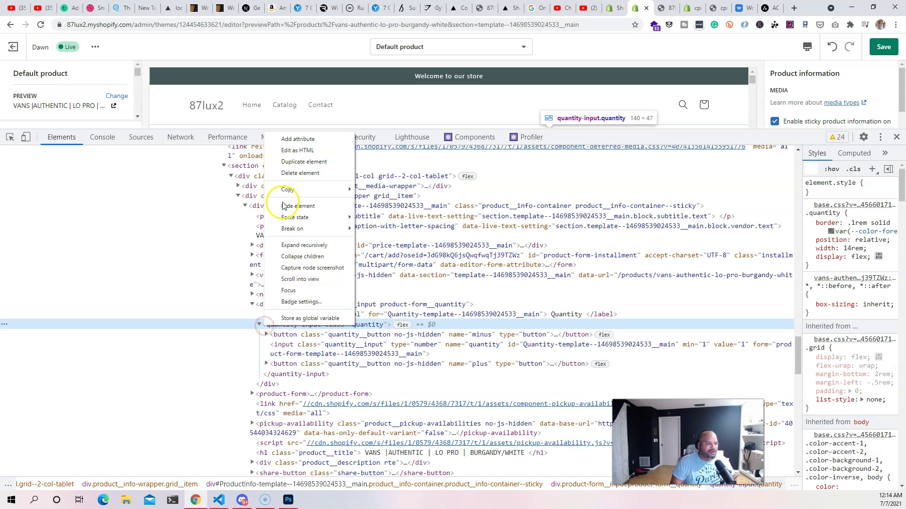
click(296, 173)
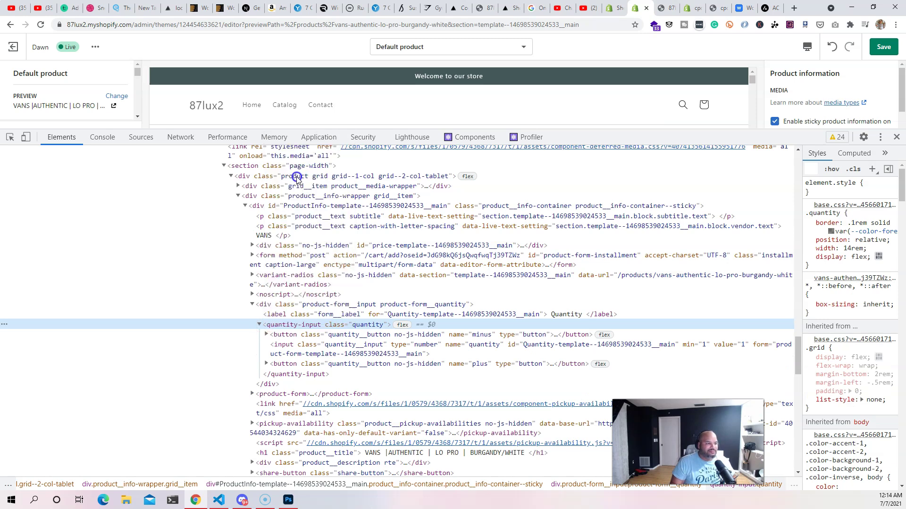
Edit the product-form__quantity div as HTML and try to remove its closing div tag
click(269, 326)
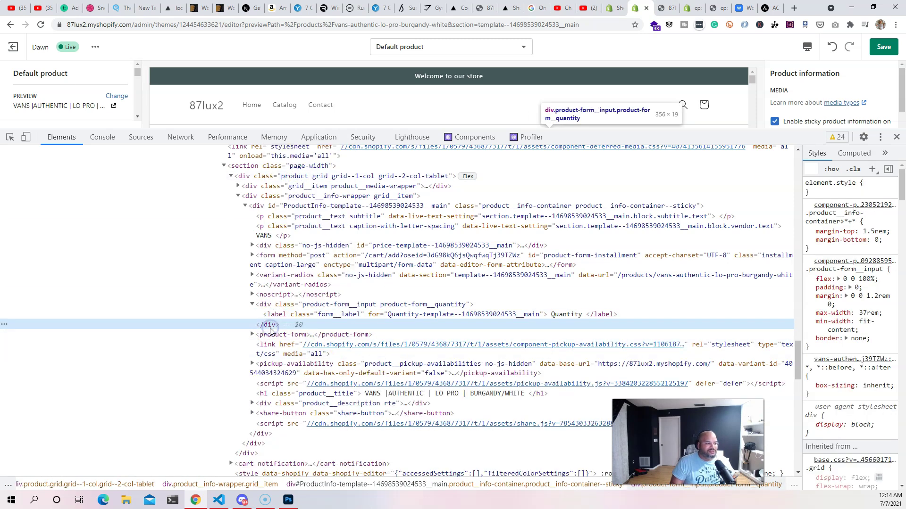
right_click(270, 325)
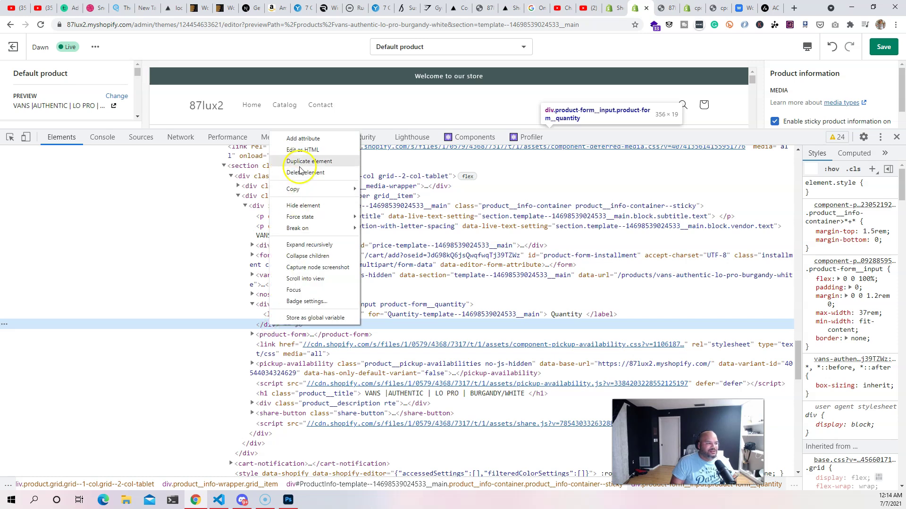
click(303, 149)
triple_click(303, 357)
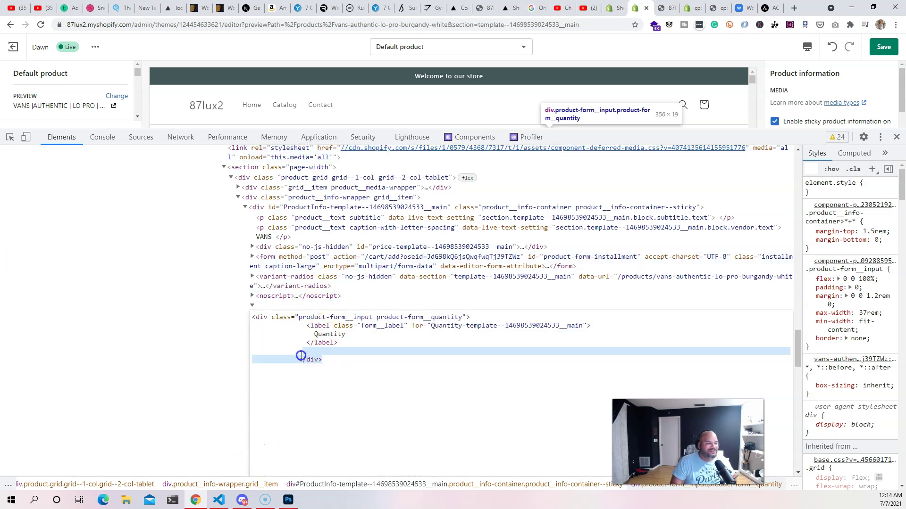
key(BackSpace)
click(384, 290)
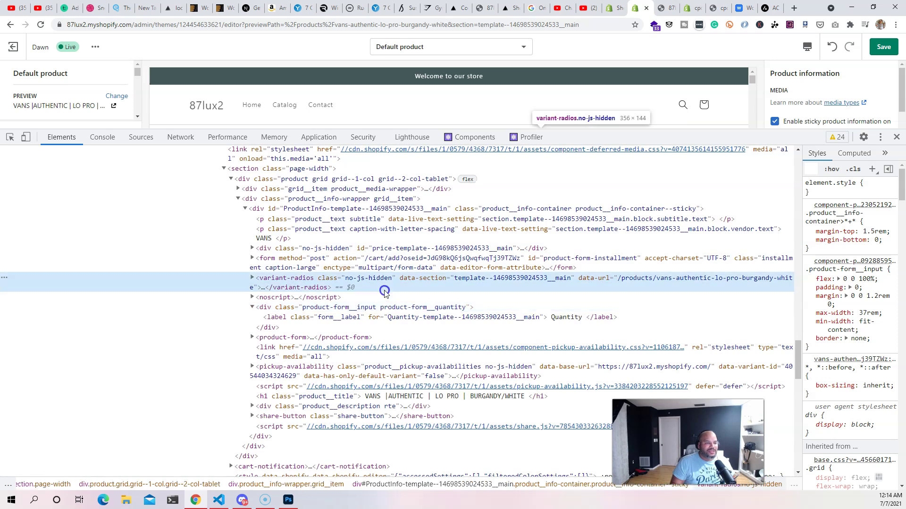
Shrink the developer tools to uncover the theme editor and add a Contact form section to the Default product template
drag(749, 129, 749, 457)
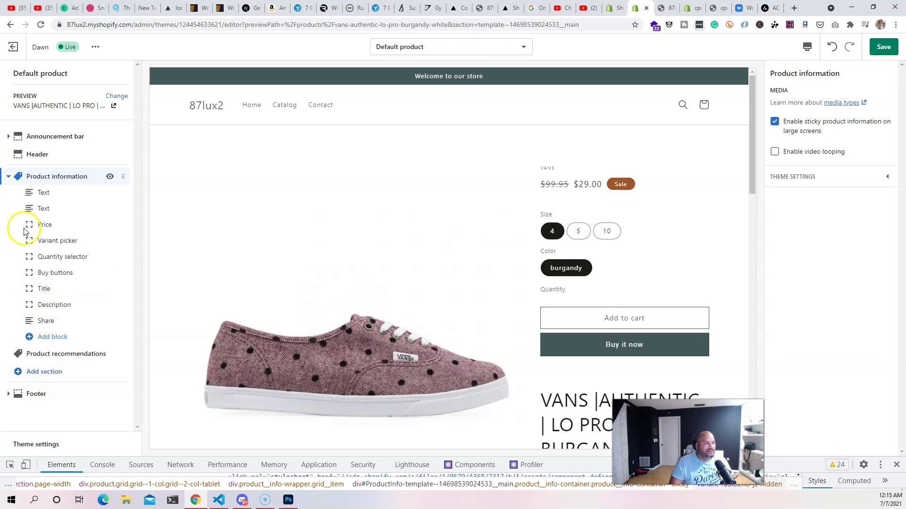
click(53, 372)
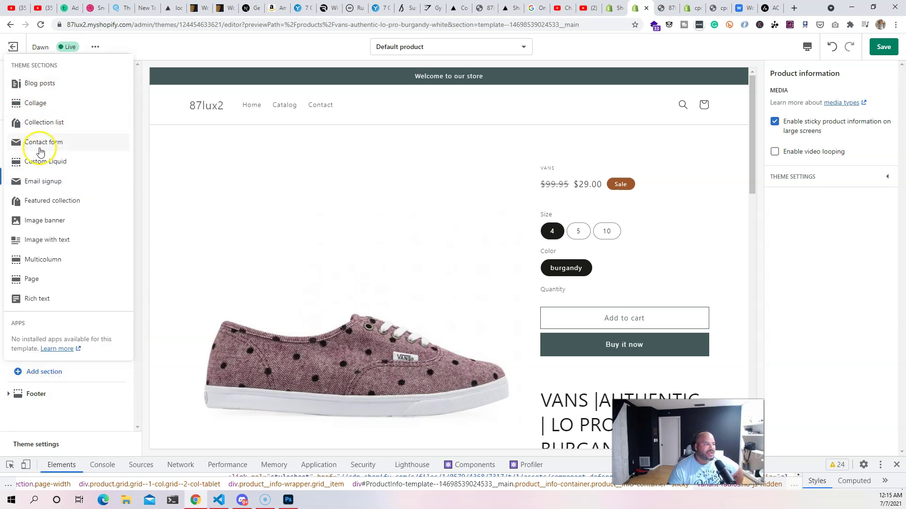
click(56, 142)
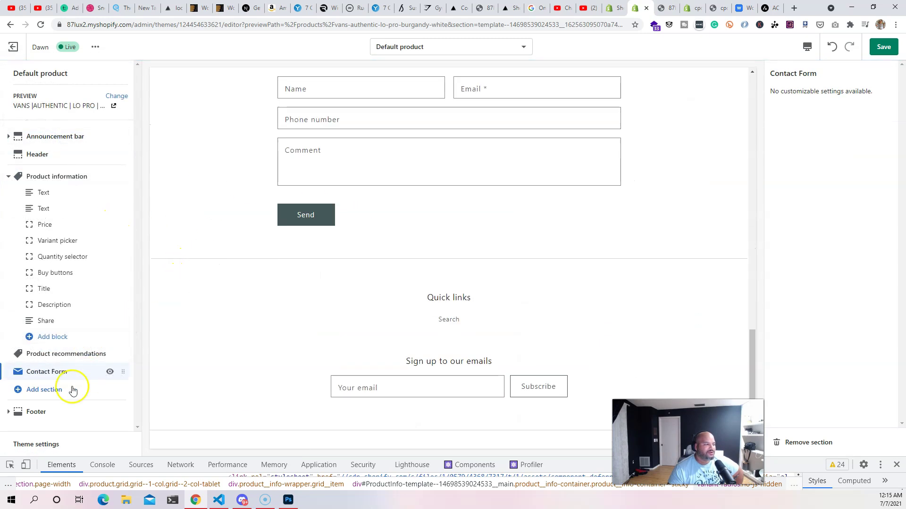
Move the Contact Form section above Product information and look over the rearranged product page
drag(123, 372, 444, 237)
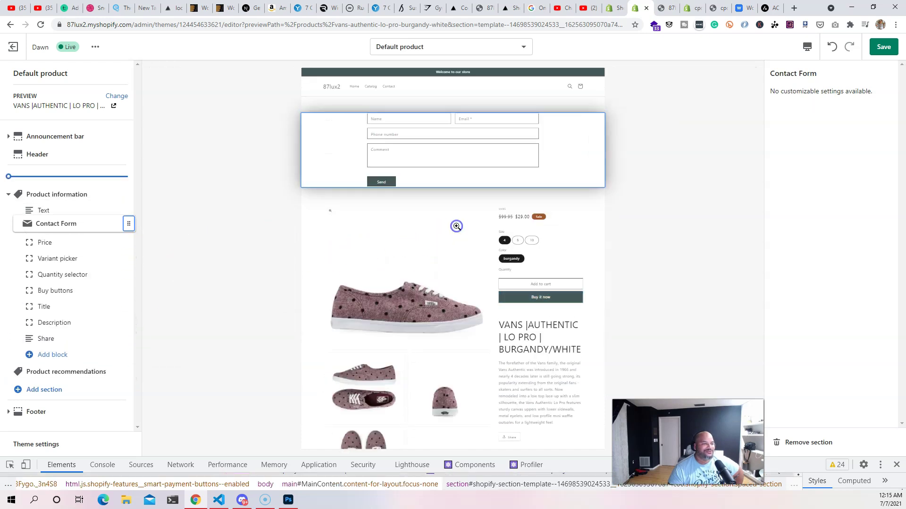
drag(128, 223, 112, 178)
scroll(364, 207, down, 3)
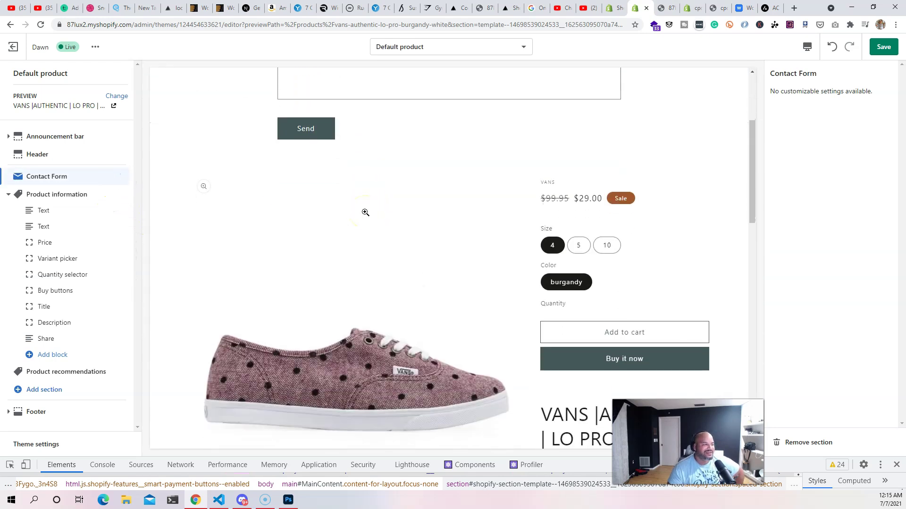
scroll(363, 210, up, 3)
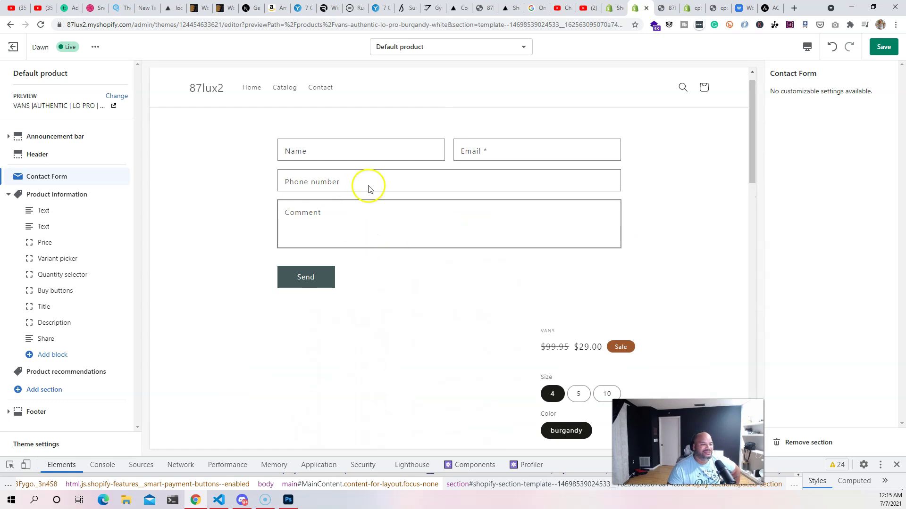
scroll(477, 235, down, 5)
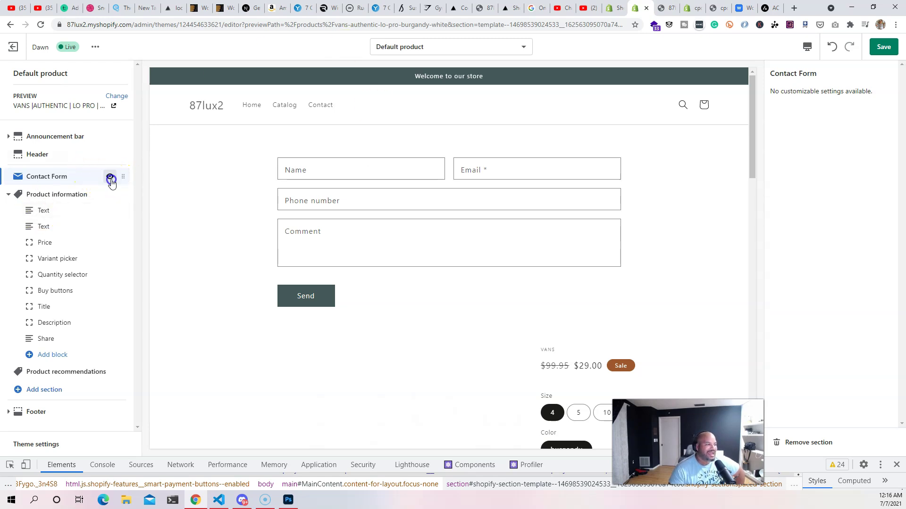
Hide the Contact Form section and look over the product images and description in the preview
click(110, 176)
scroll(532, 180, down, 4)
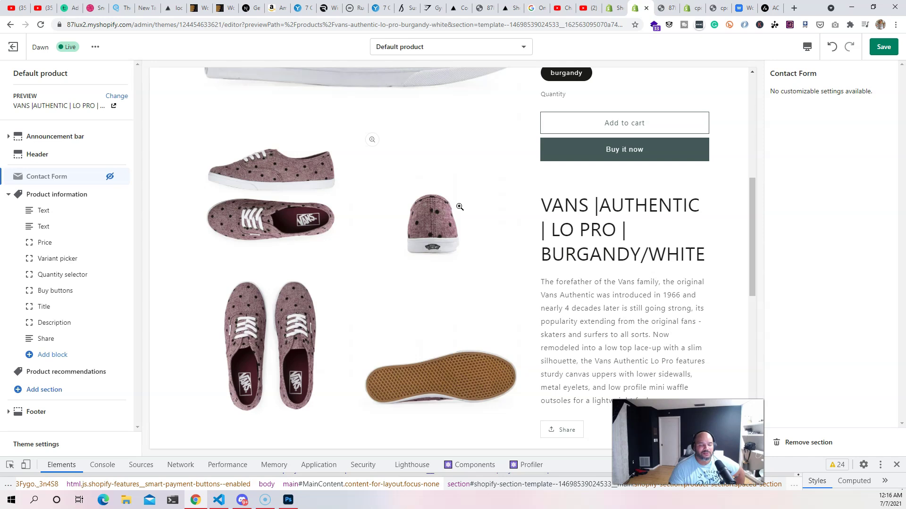
scroll(439, 237, down, 1)
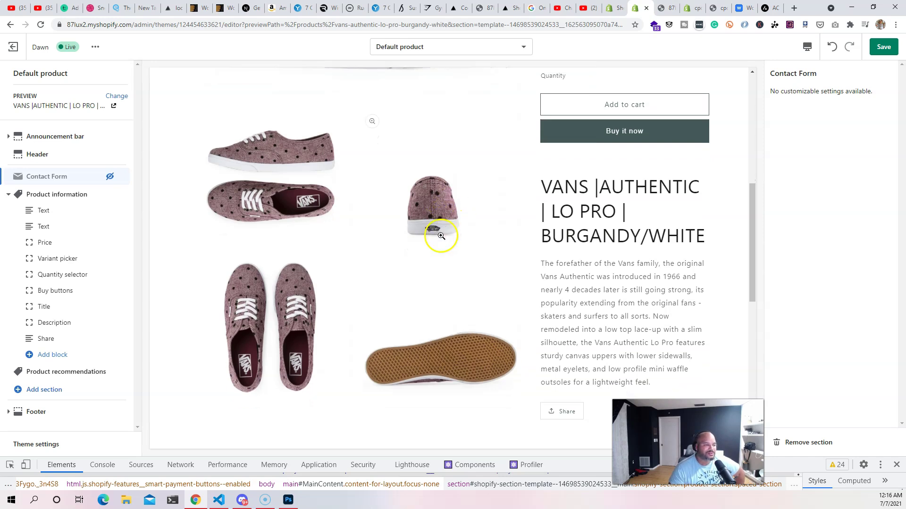
scroll(317, 262, up, 2)
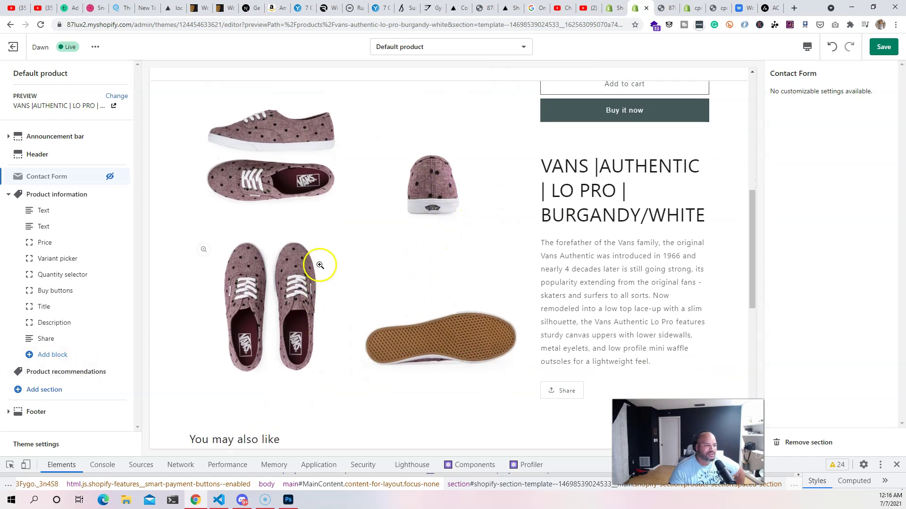